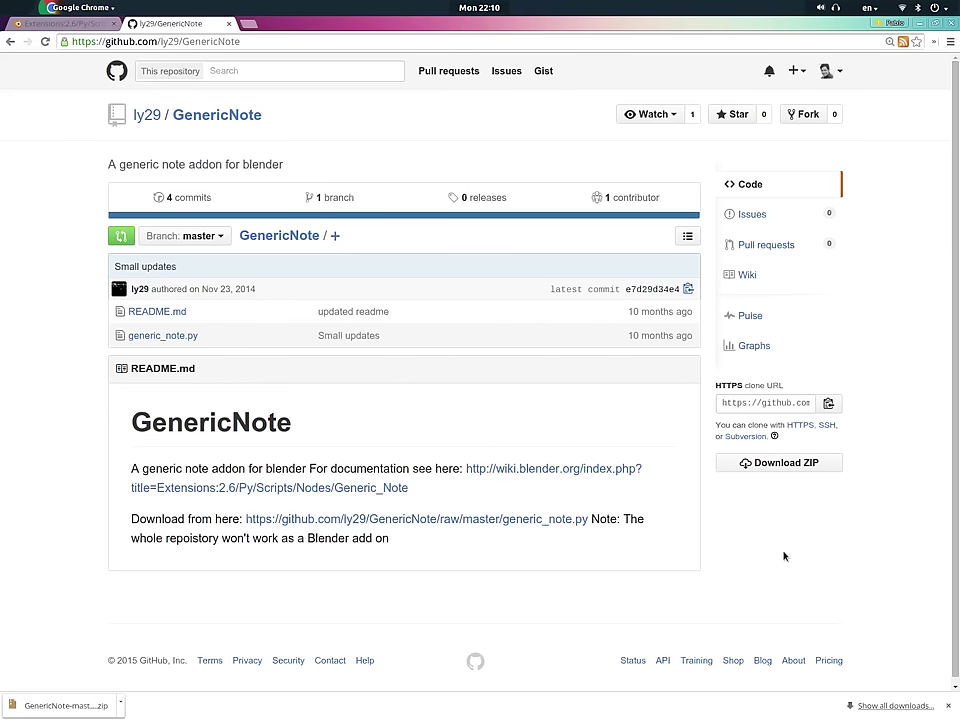
Switch to the Blender workspace and open User Preferences.
key(ctrl+alt+Up)
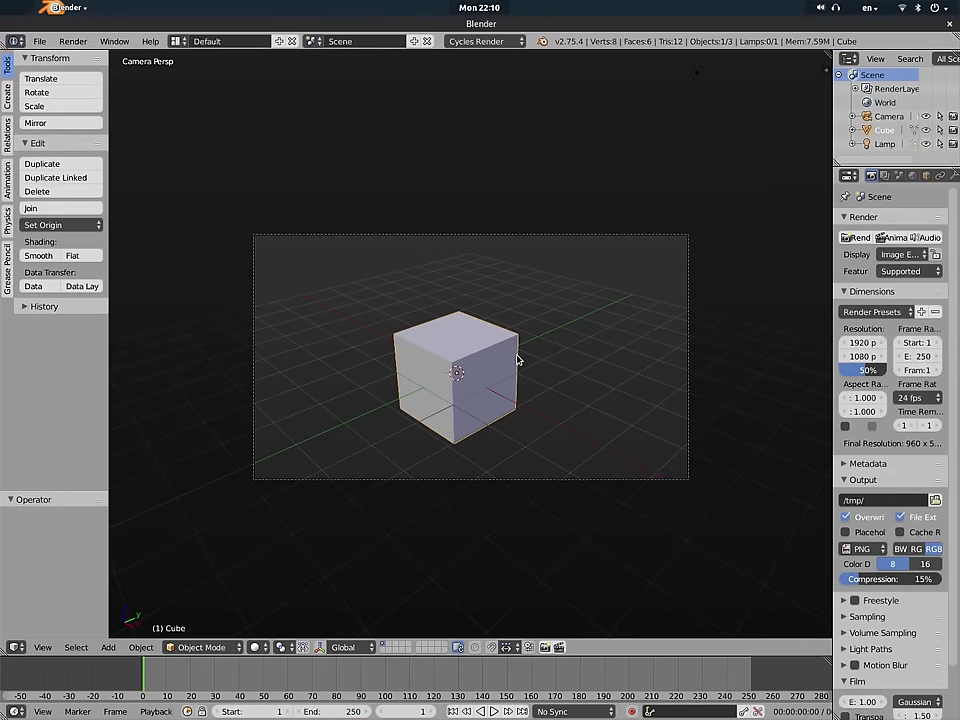
key(ctrl+alt+u)
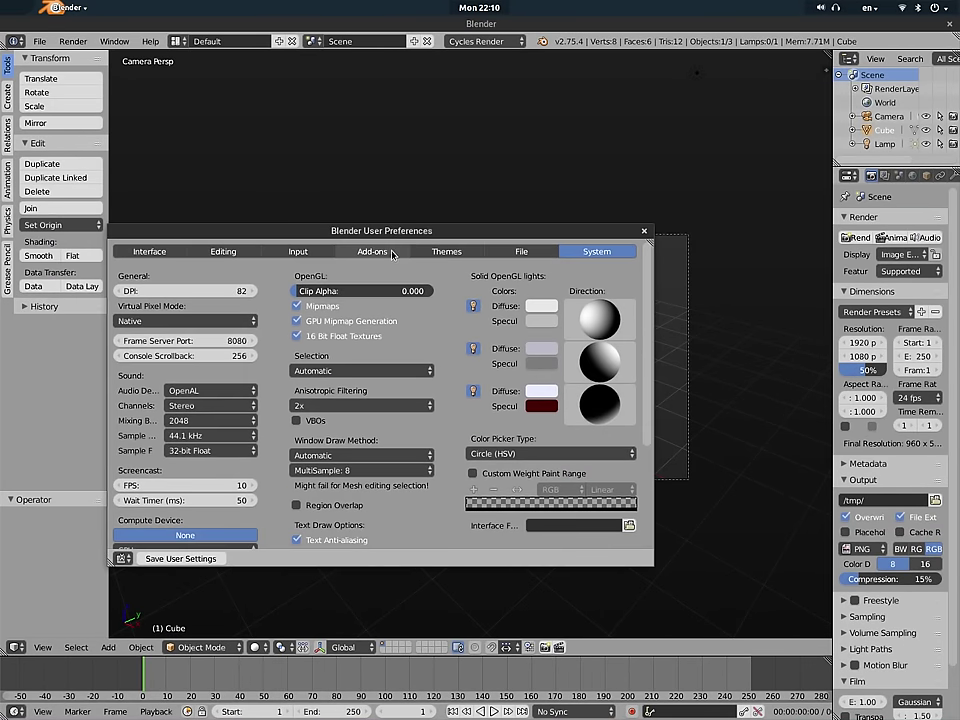
Install the add-on file generic_note.py from the Desktop.
click(392, 254)
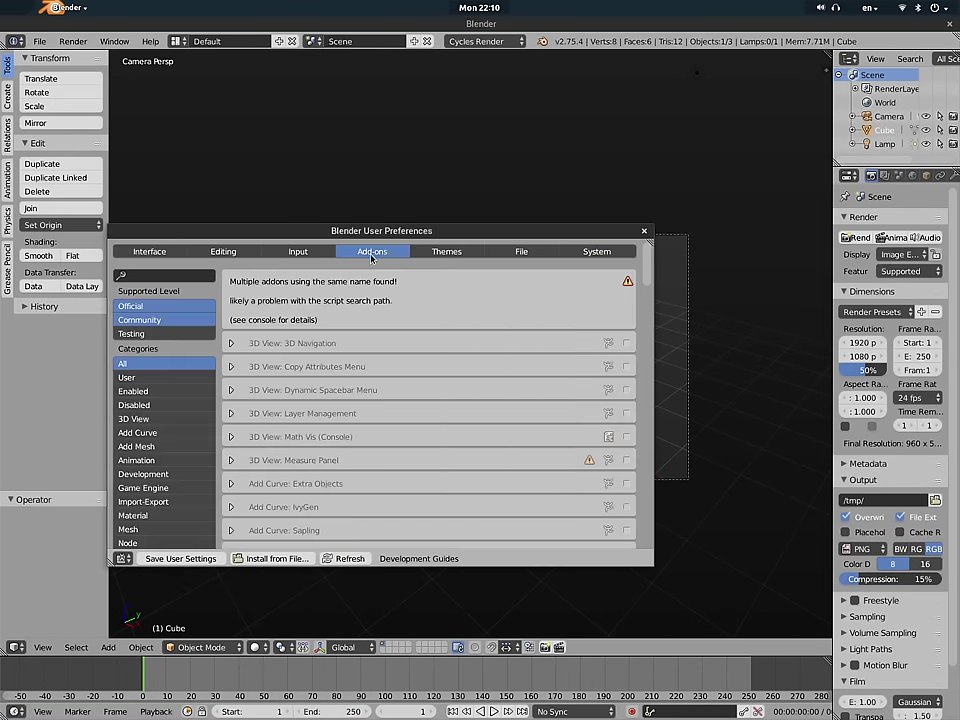
click(301, 565)
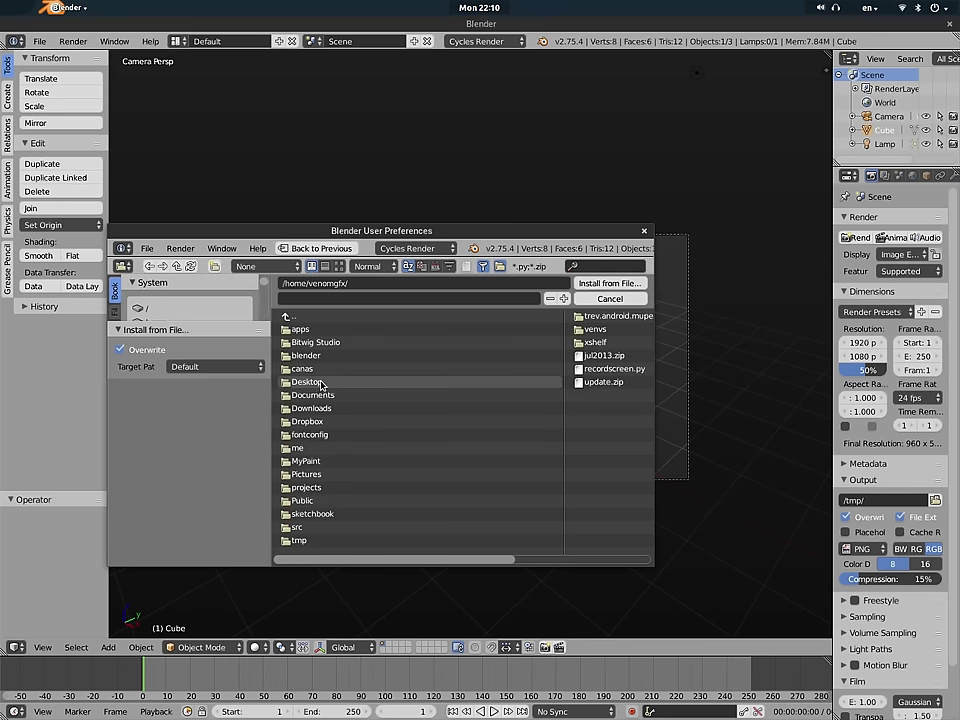
click(315, 383)
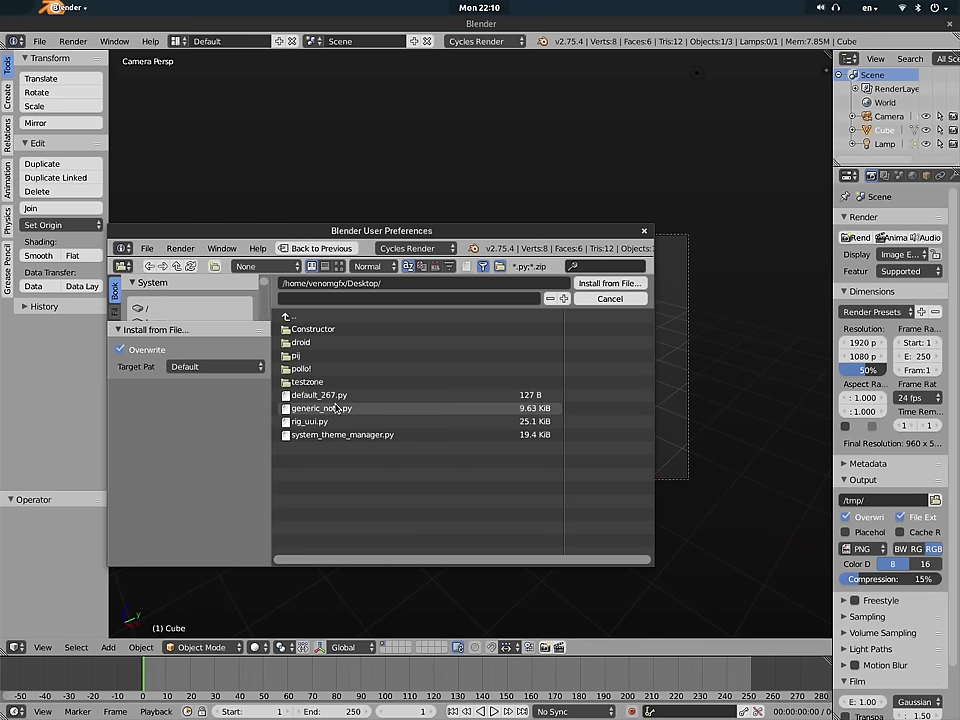
click(322, 408)
click(610, 283)
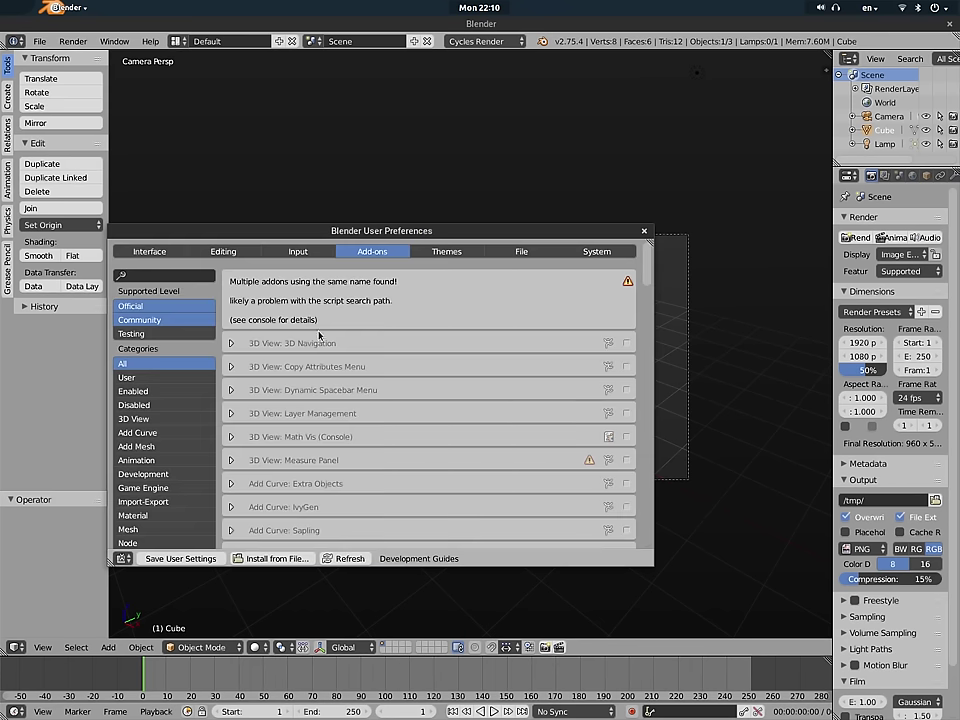
Search add-ons for 'generi' and enable Node: Generic Note Node.
click(178, 276)
text(generi)
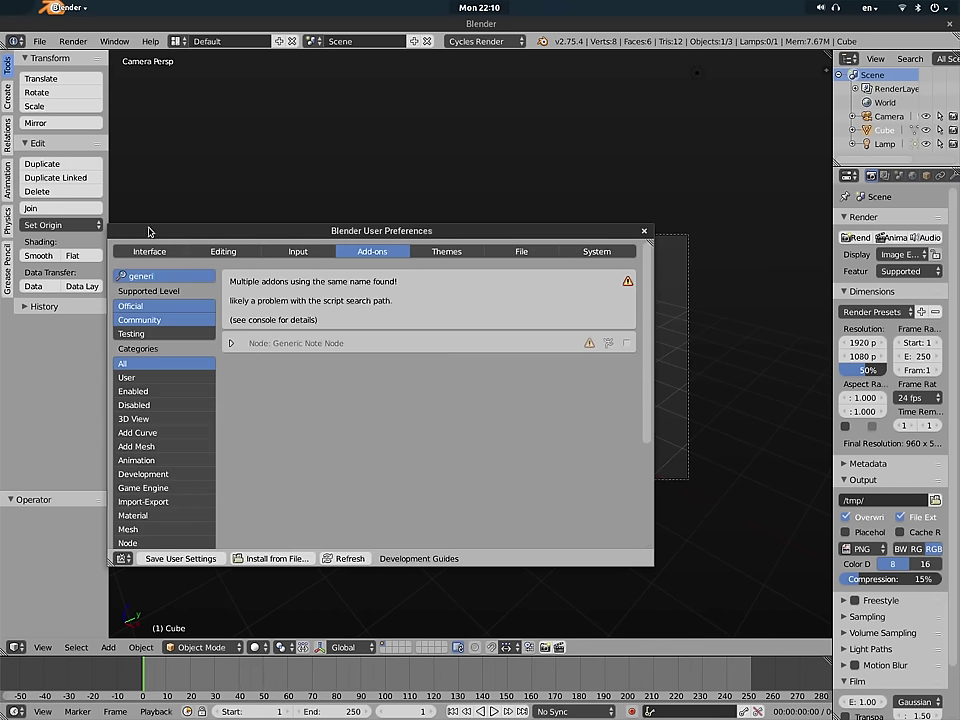
click(625, 343)
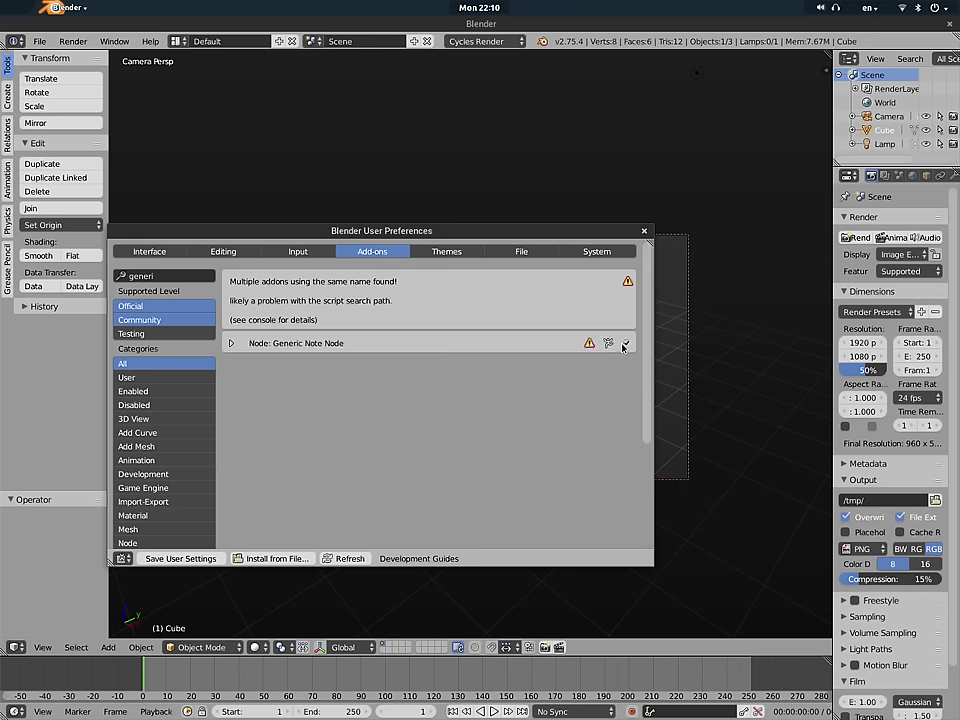
Close preferences and show the cube's material in the Node Editor with Use Nodes on.
click(644, 231)
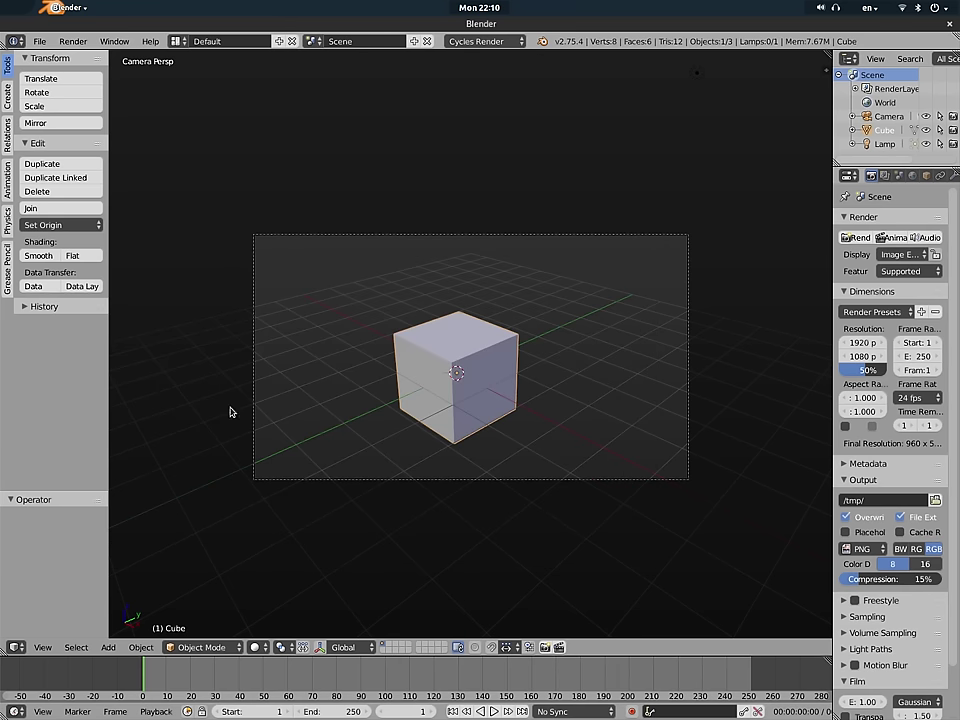
click(15, 647)
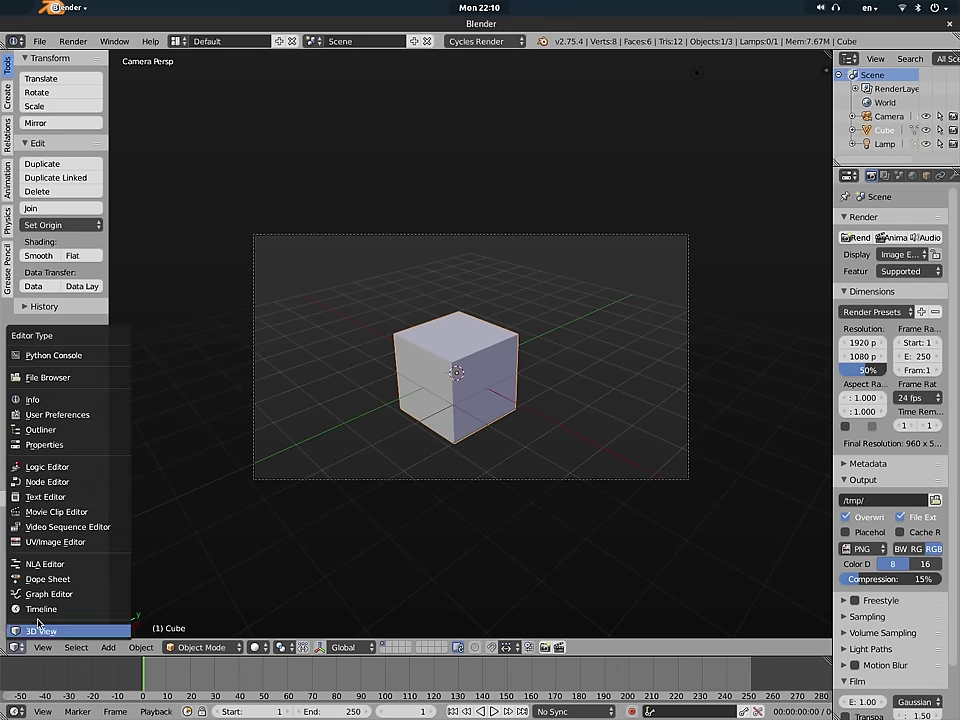
click(55, 481)
click(415, 653)
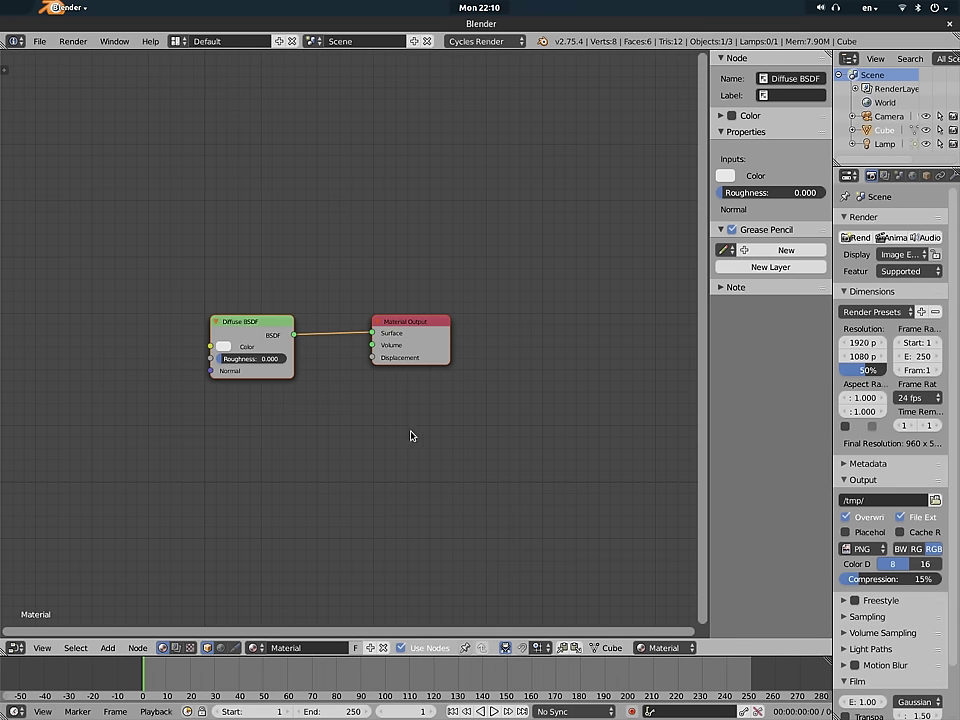
Widen the node sidebar and expand its Note panel.
scroll(405, 440, up, 2)
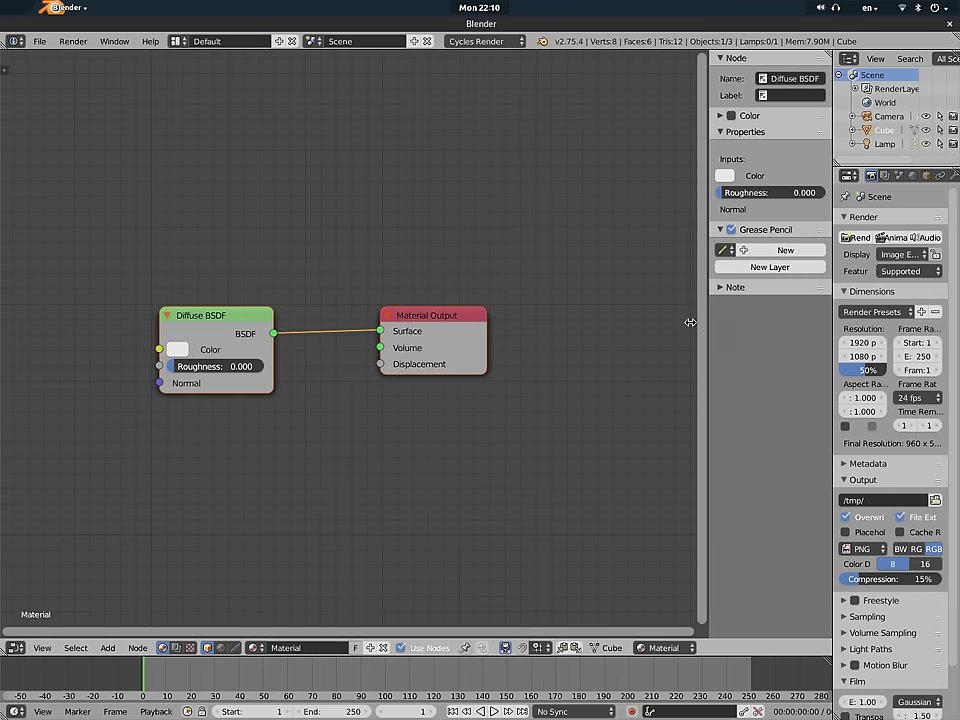
drag(712, 325, 638, 300)
click(648, 288)
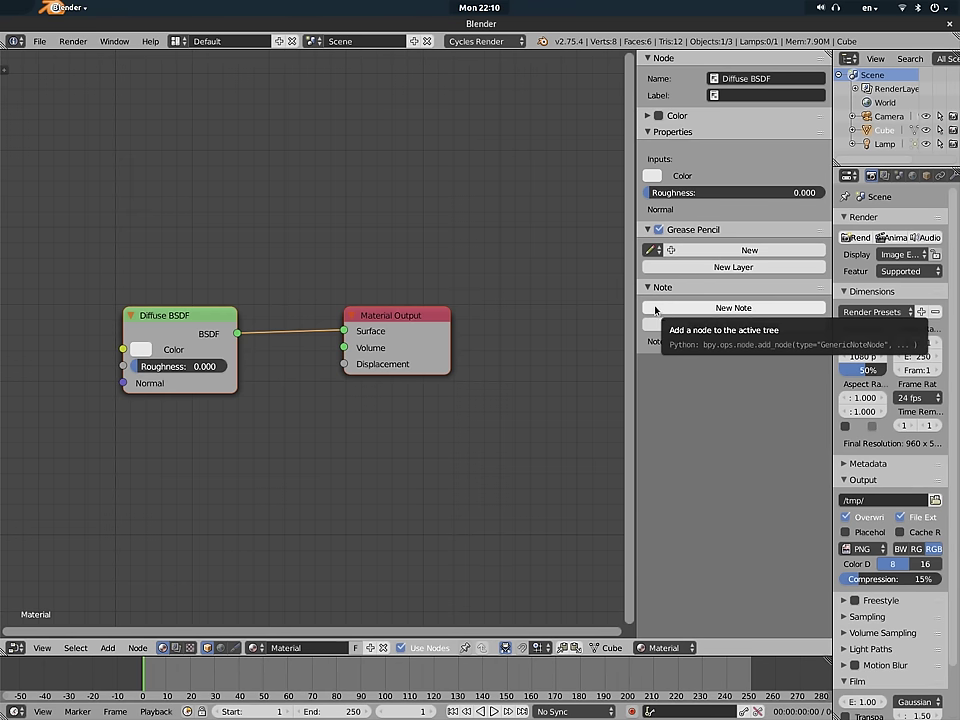
Add a note reading 'Start typing!!' above the shader nodes.
click(655, 310)
click(447, 194)
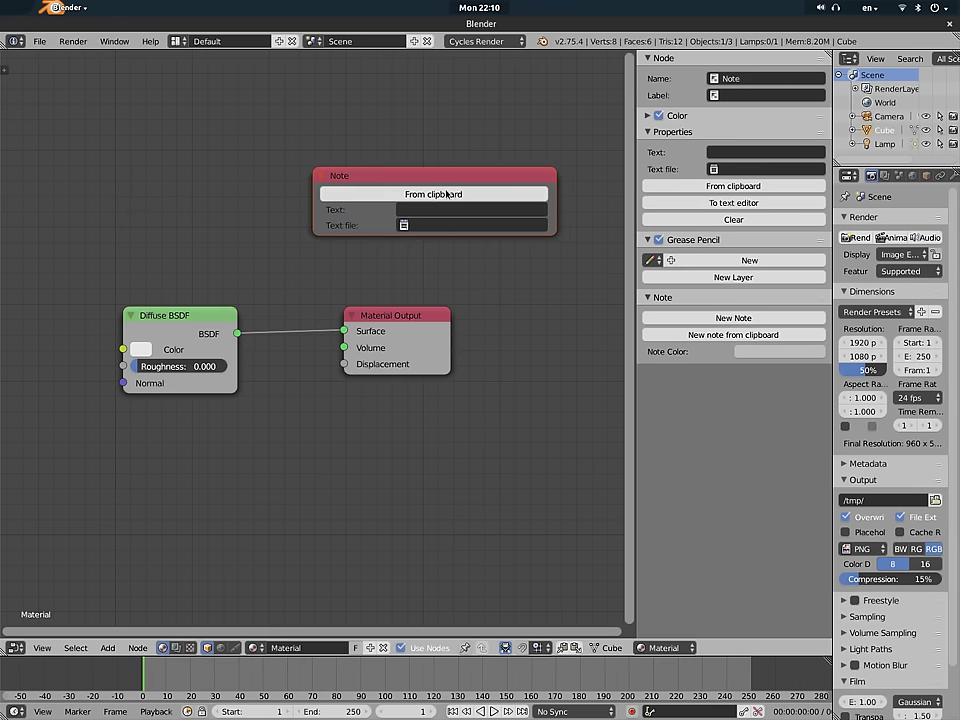
click(467, 211)
text(Start typing)
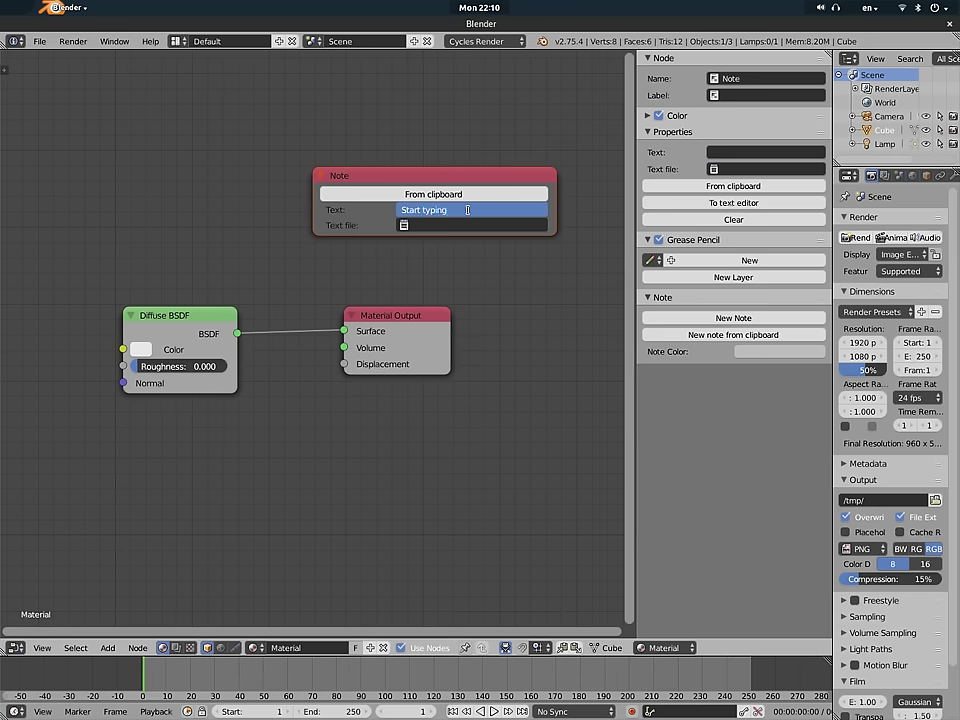
text(!!)
key(Return)
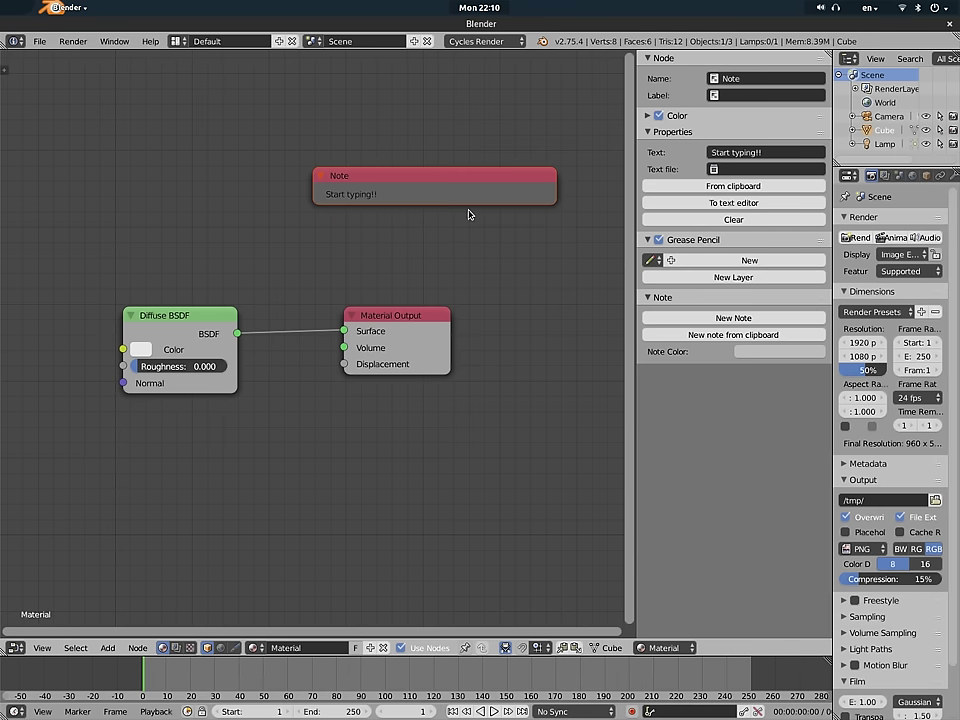
drag(469, 179, 484, 144)
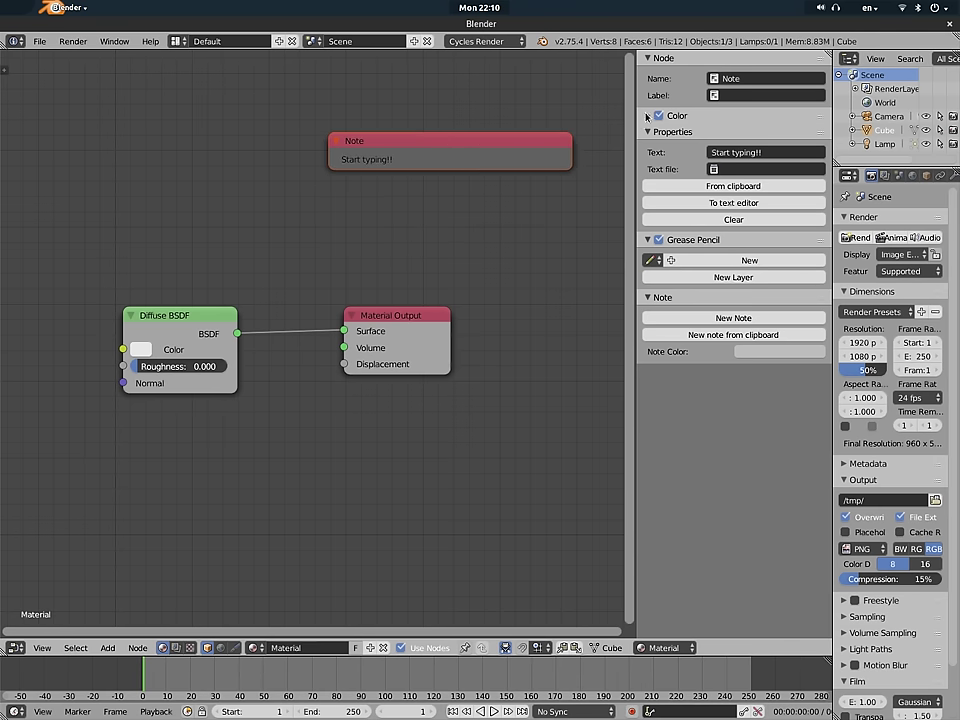
Color the note yellow and move it further up and right.
click(675, 116)
click(675, 150)
click(730, 145)
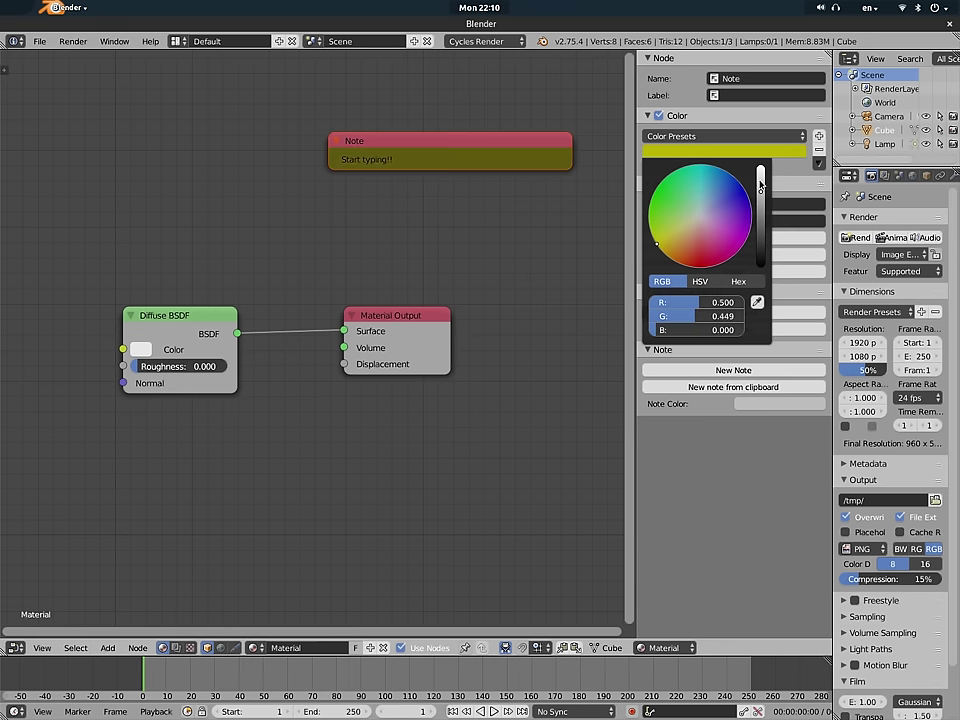
drag(423, 164, 448, 147)
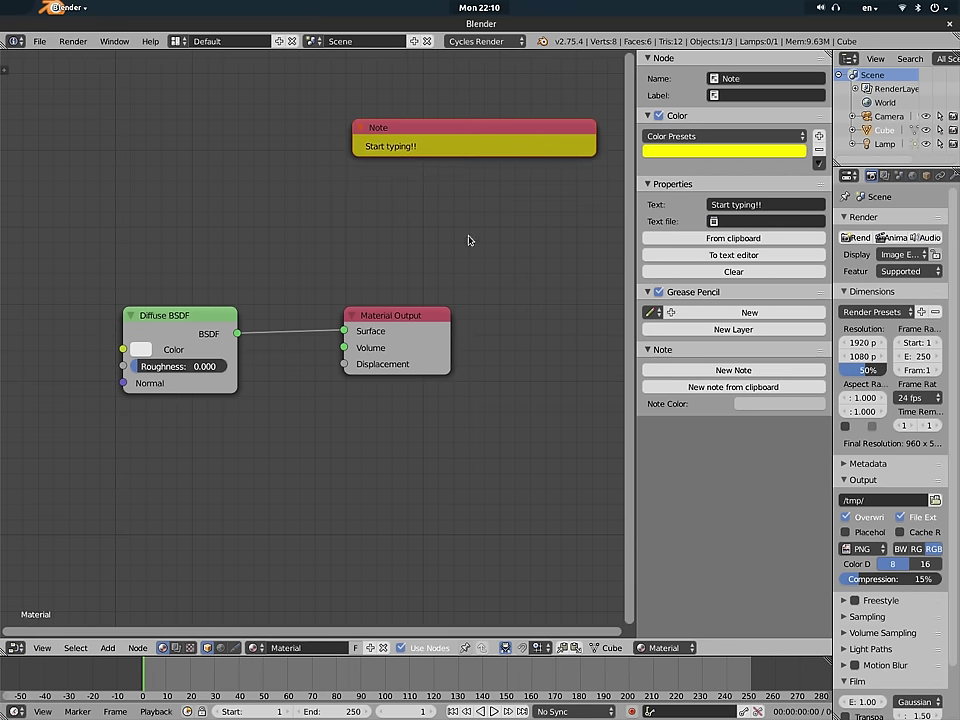
scroll(469, 240, down, 2)
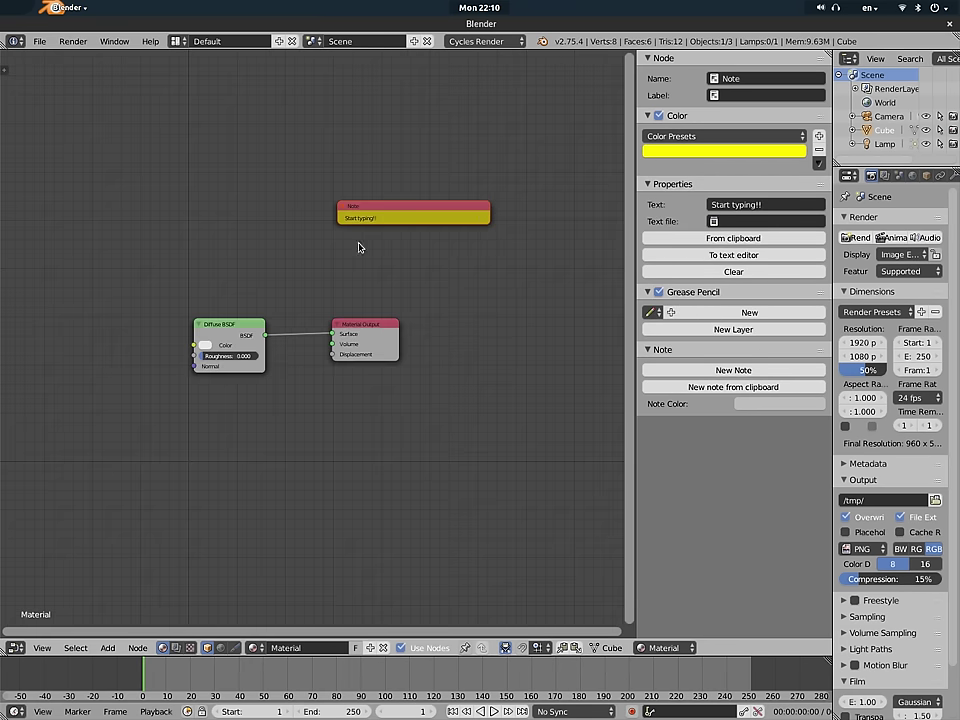
Split off a lower Text Editor with a pasted-text block named instructions_for_render.
drag(3, 655, 20, 384)
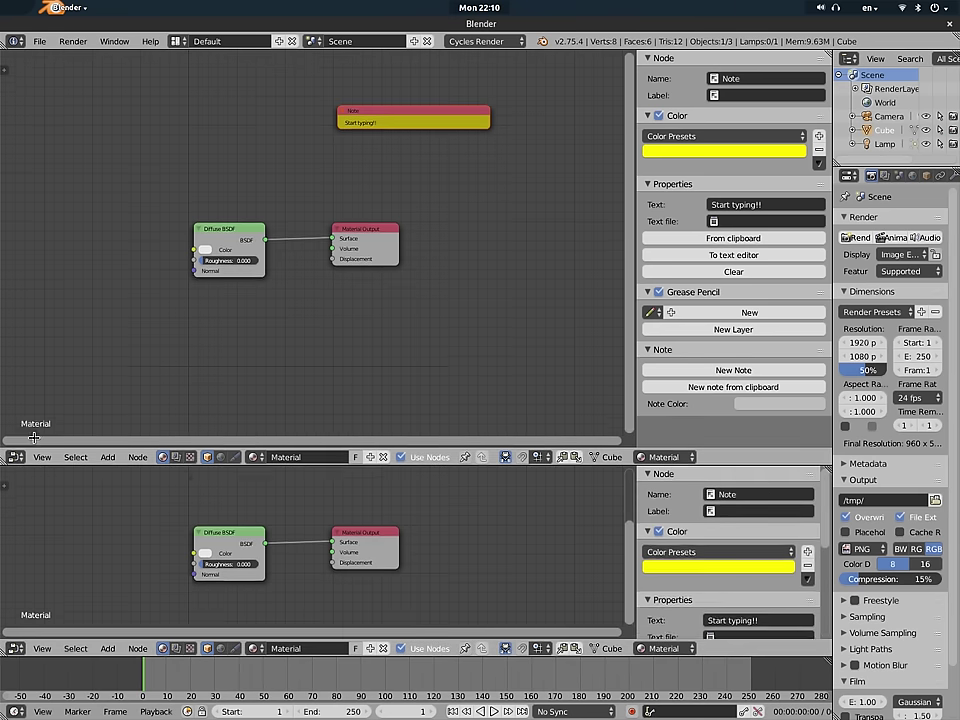
click(14, 648)
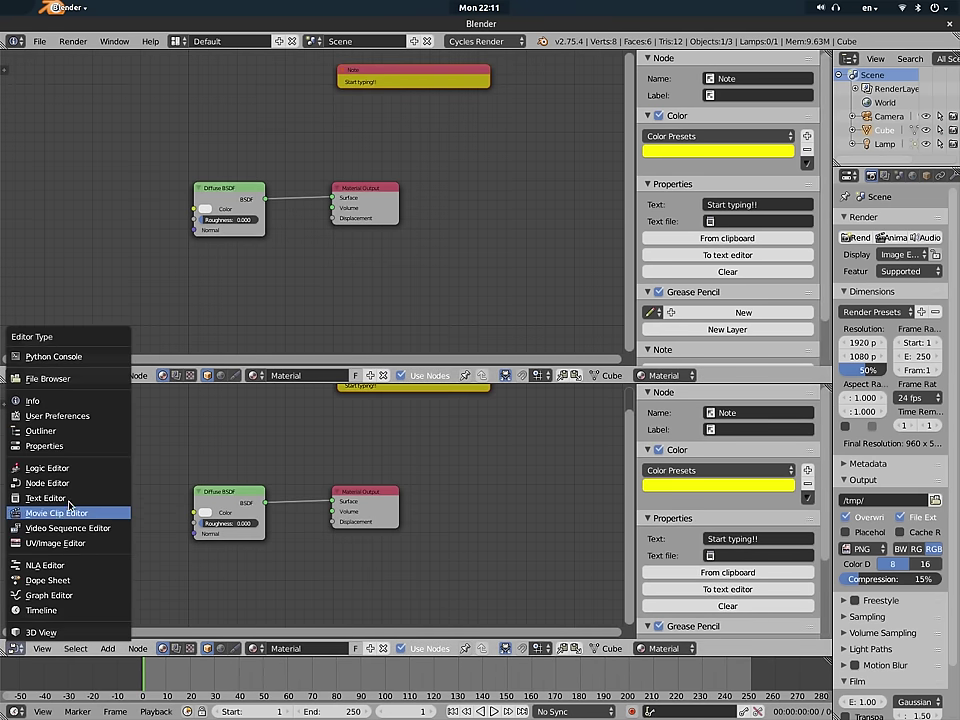
click(45, 497)
click(190, 647)
text(To write your long long text!)
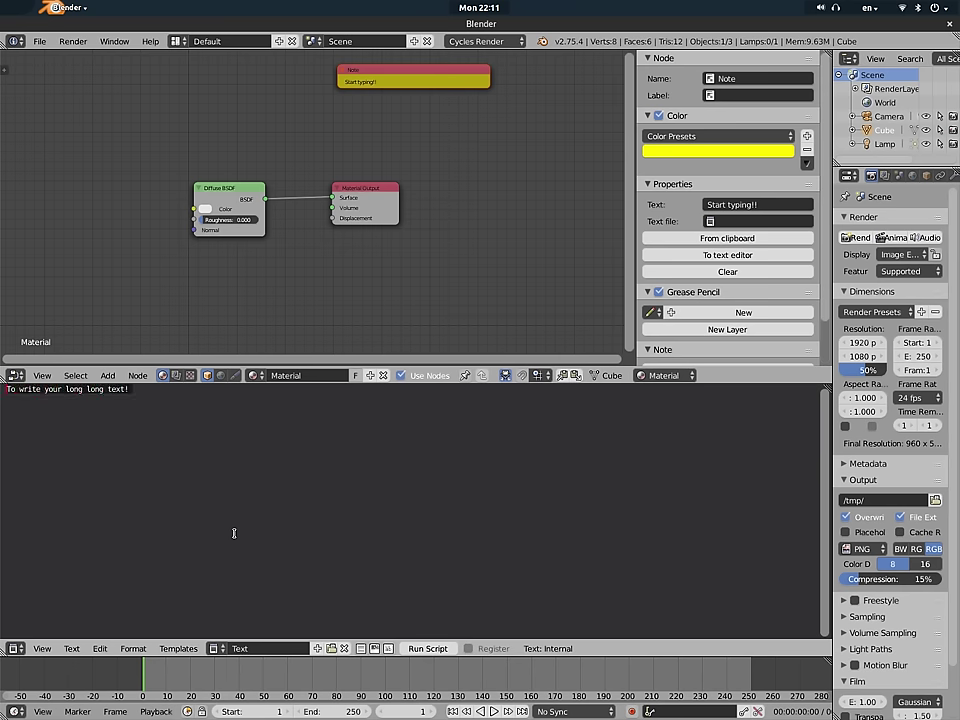
key(ctrl+v)
key(ctrl+v)
key(ctrl+v)
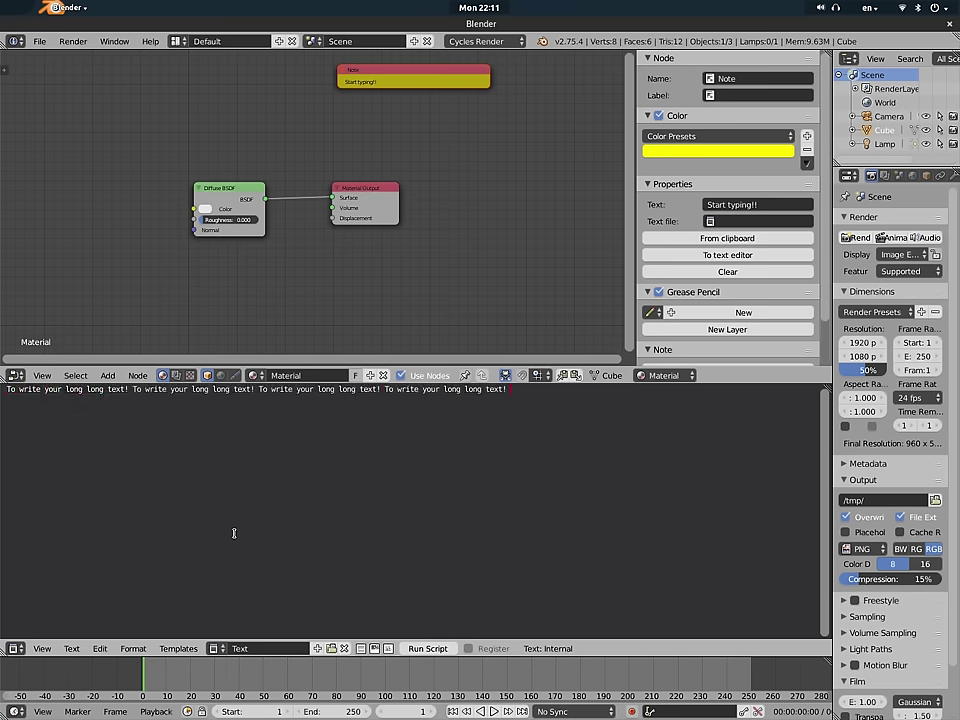
key(ctrl+v)
key(ctrl+v)
click(302, 389)
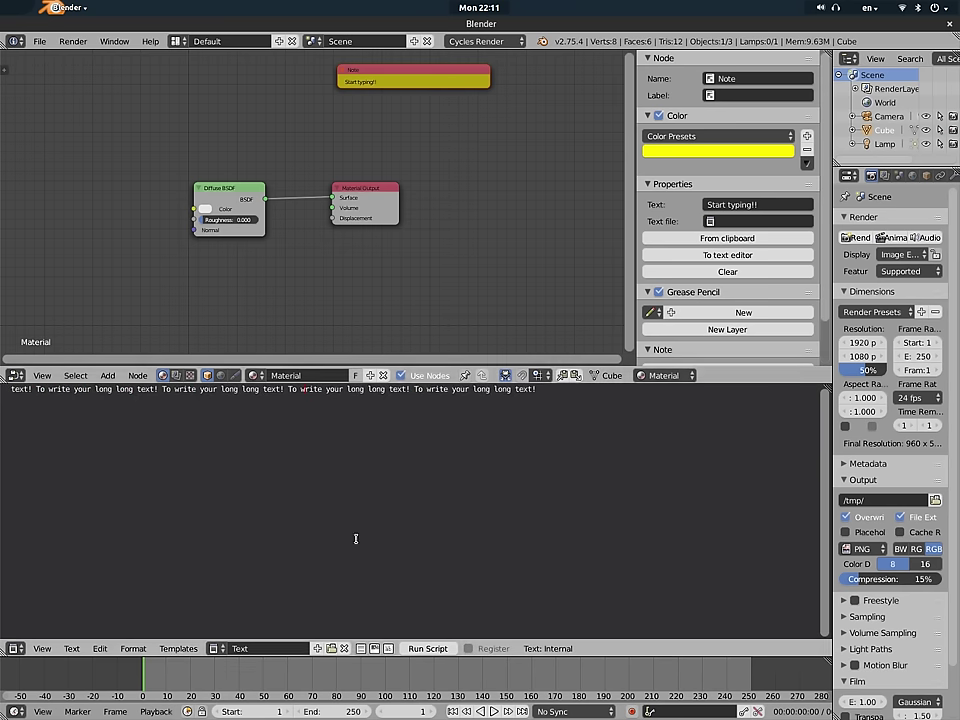
click(275, 649)
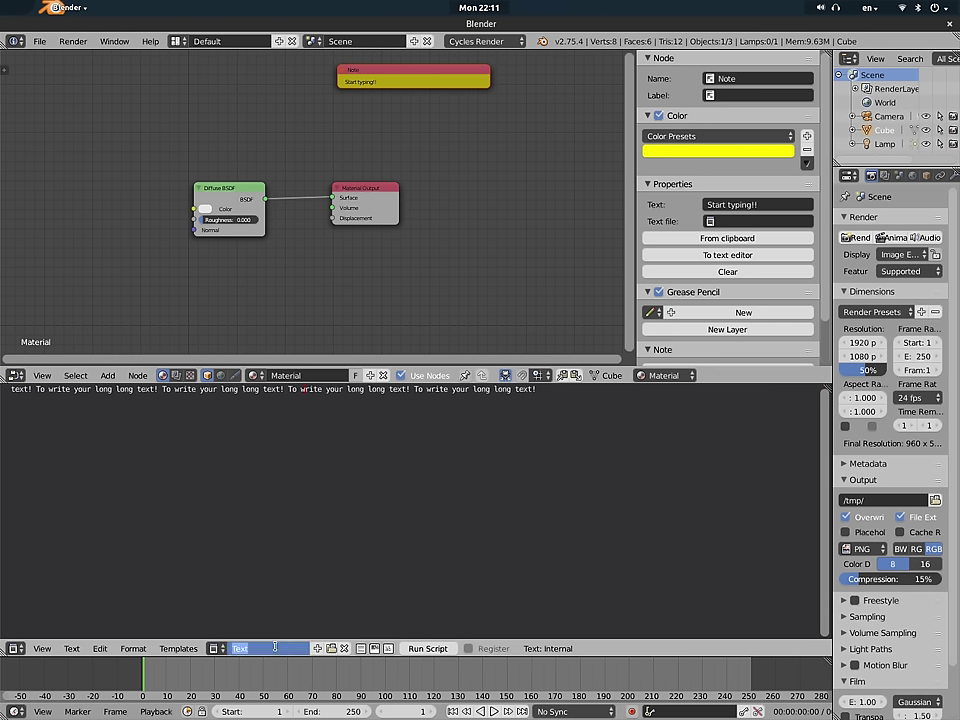
text(instructions_for_re...)
key(Return)
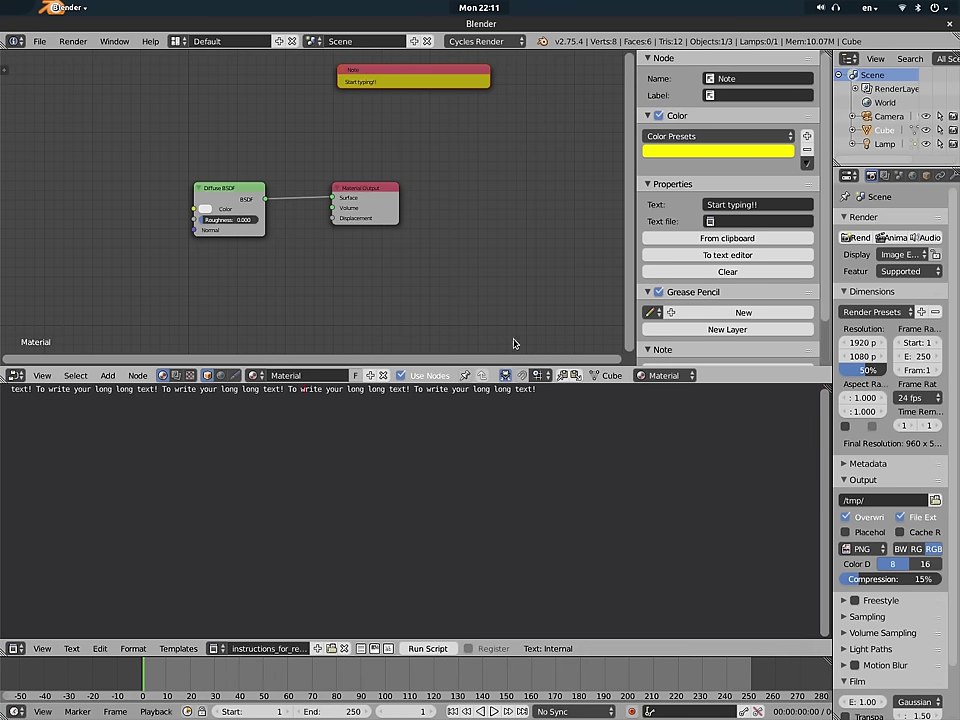
Move the yellow note and link instructions_for_render as its text file.
key(g)
click(513, 186)
click(710, 221)
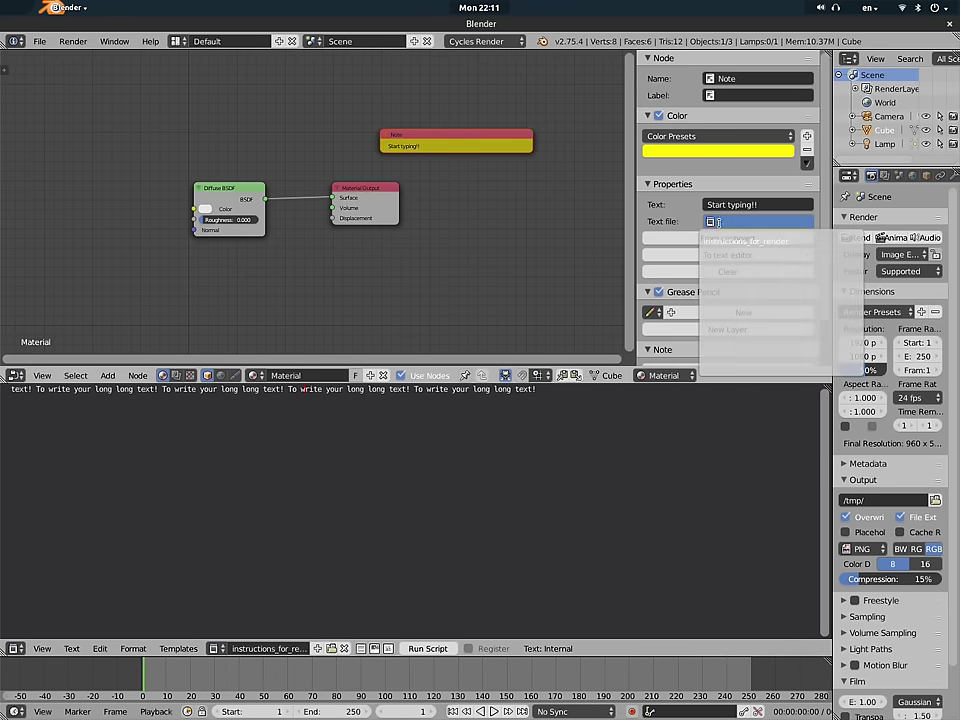
click(742, 241)
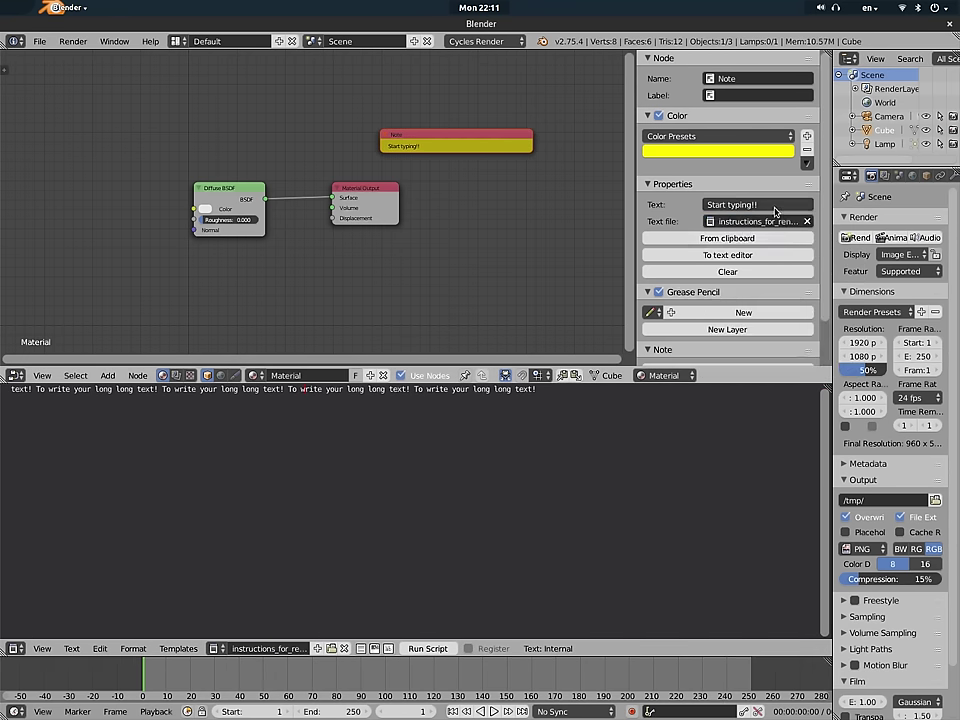
Clear the note's Text field so it displays the linked file's contents.
click(776, 206)
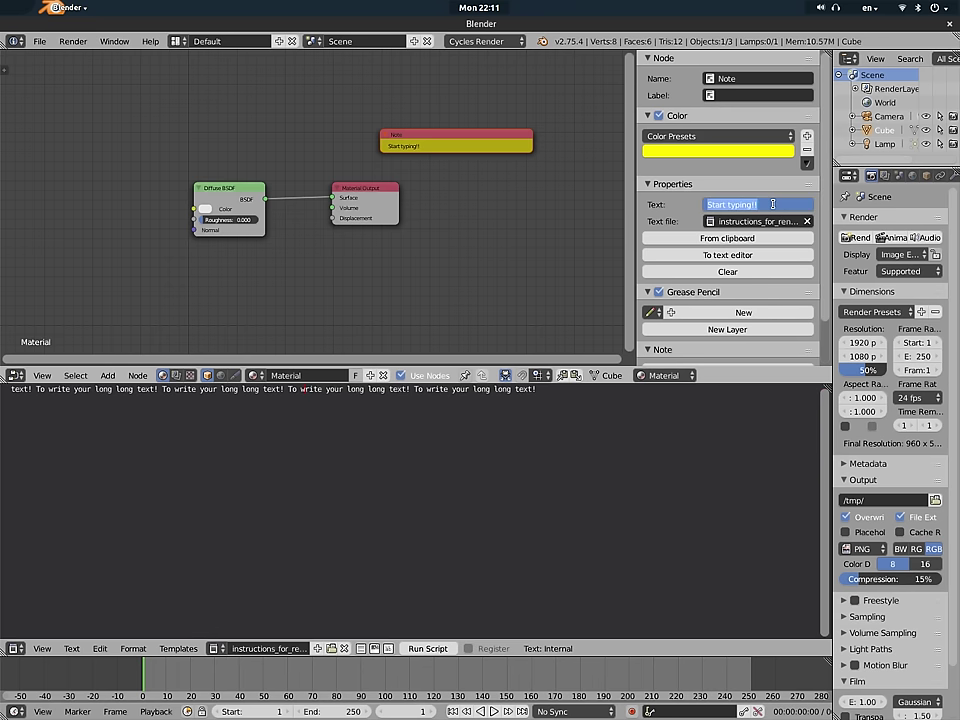
key(BackSpace)
key(Return)
Reposition the yellow note and switch to the Compositing tree with Use Nodes enabled.
drag(476, 190, 516, 150)
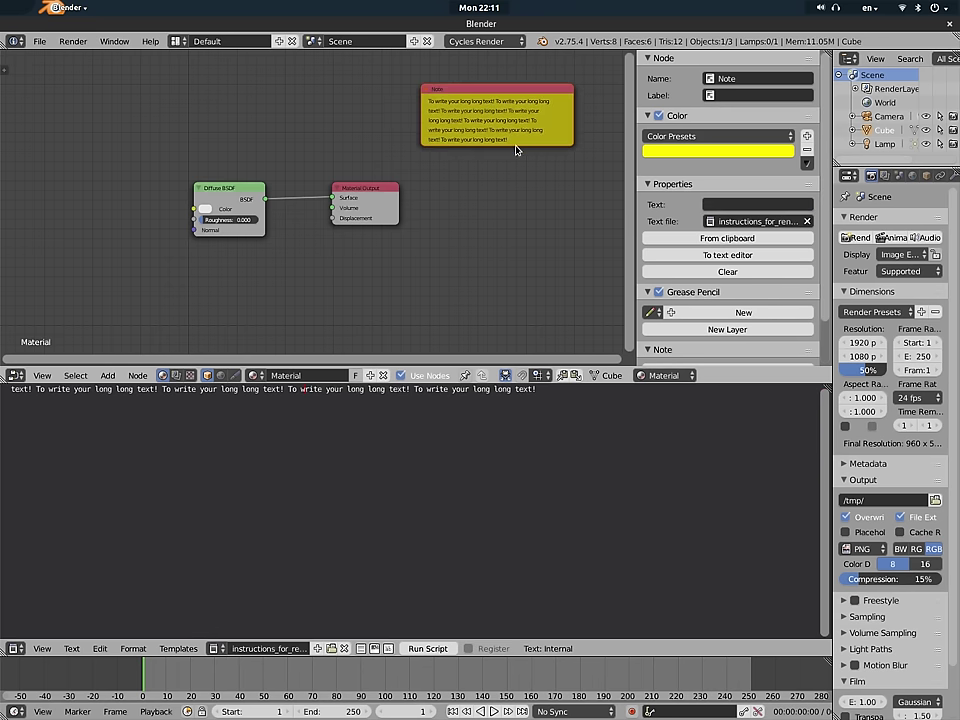
scroll(452, 191, up, 1)
scroll(452, 191, up, 1)
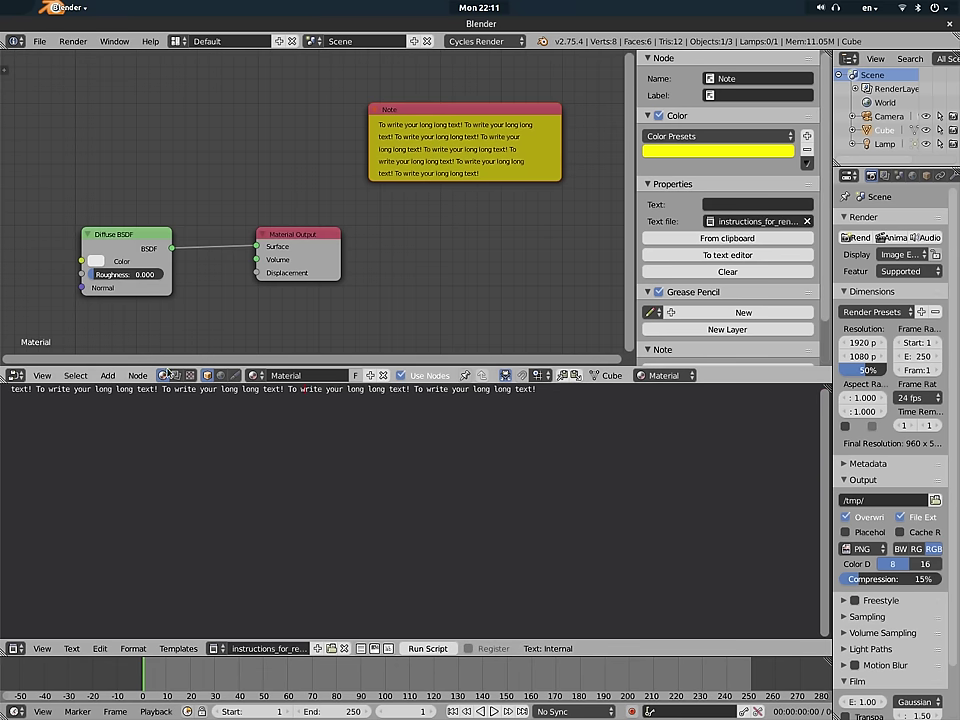
drag(522, 149, 535, 165)
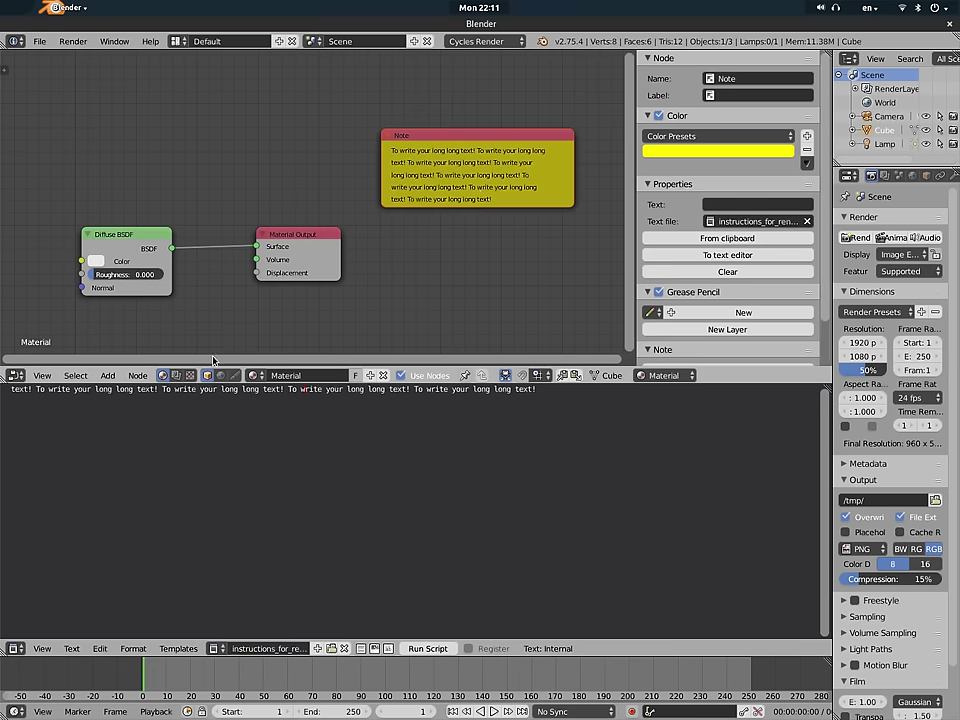
click(176, 375)
click(220, 378)
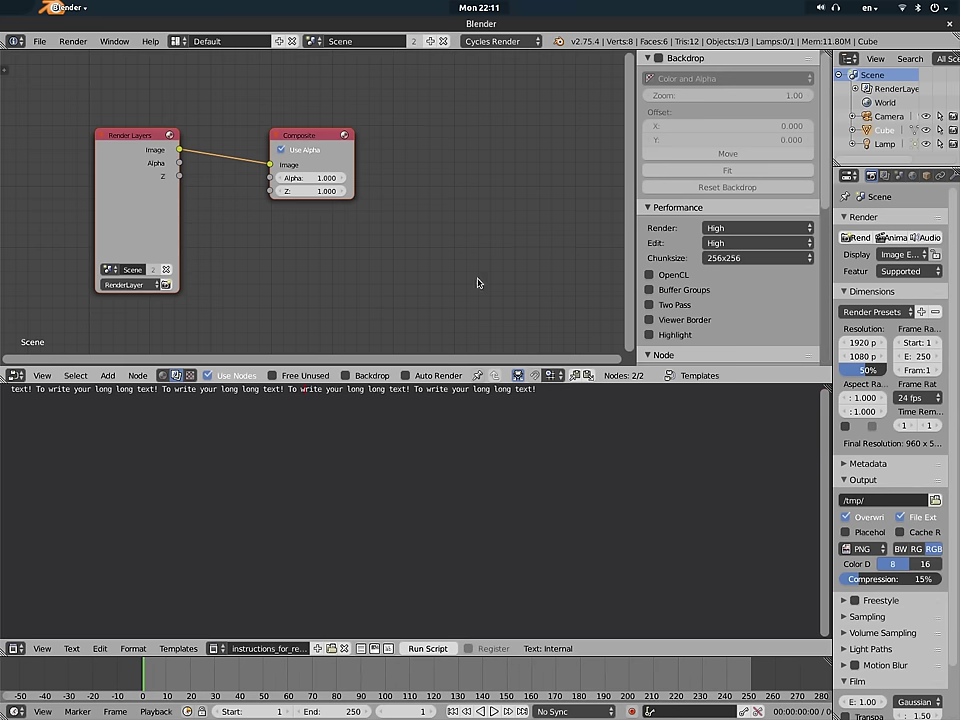
Place a new note near the compositor tree's top and link it to instructions_for_render.
scroll(700, 260, down, 3)
scroll(690, 298, down, 2)
scroll(690, 298, down, 2)
click(709, 319)
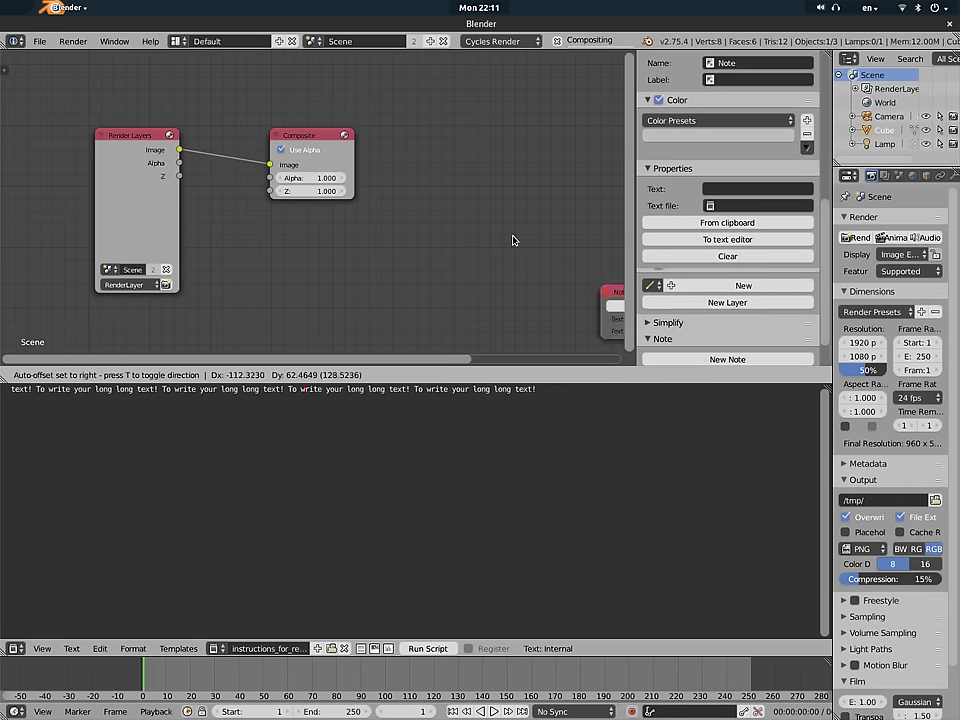
click(496, 139)
click(473, 146)
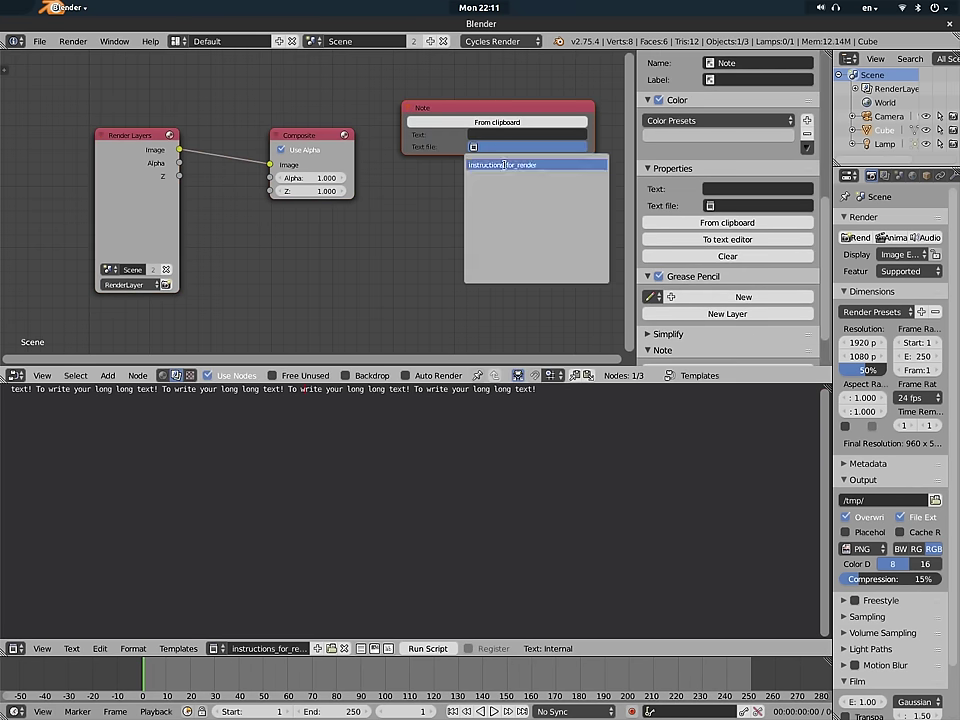
click(538, 163)
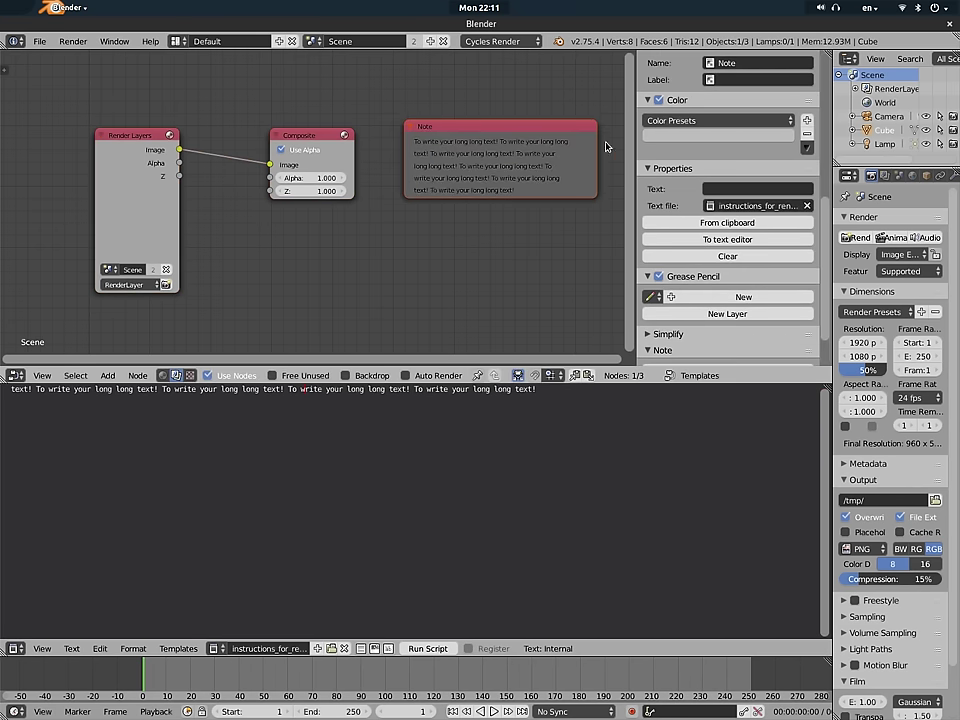
Cut the instructions_for_render text down to 'asda dasd asd asd'.
key(Home)
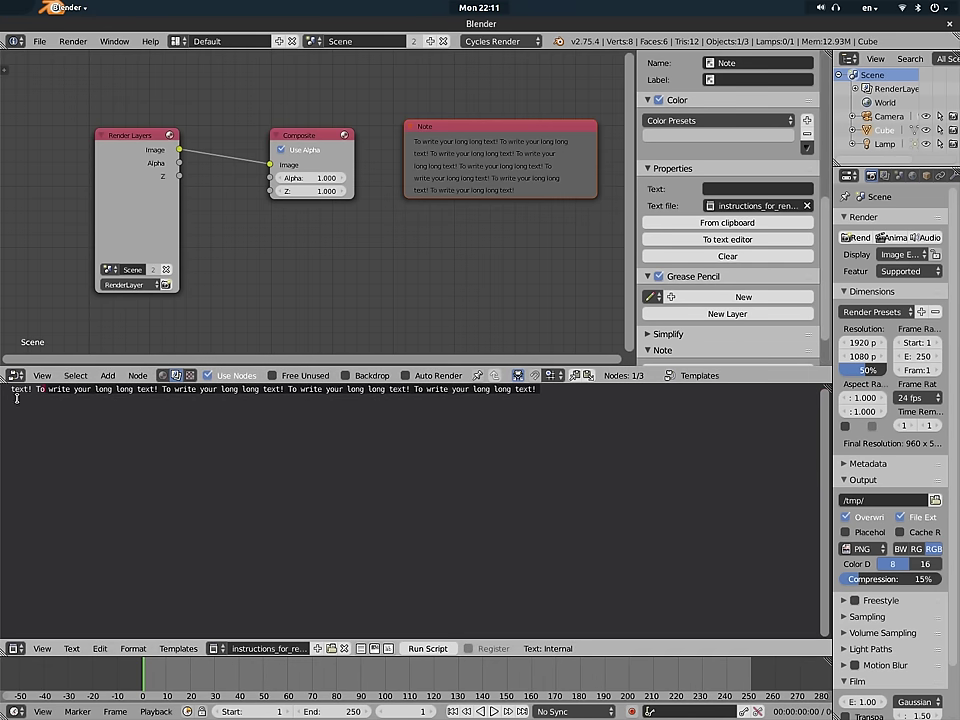
scroll(246, 450, right, 2)
scroll(246, 450, right, 1)
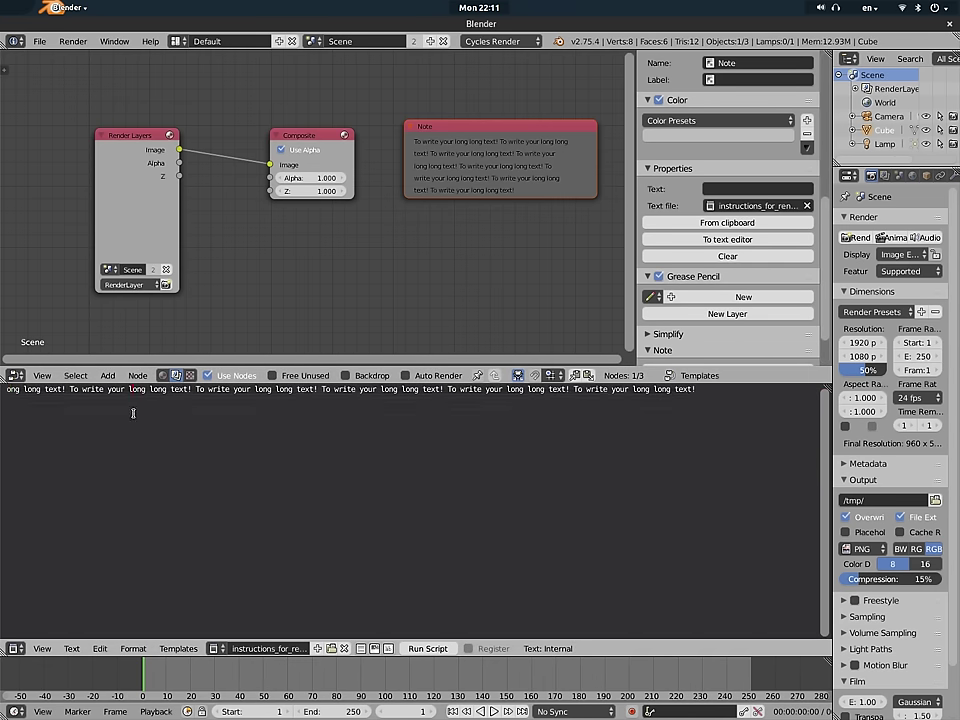
key(BackSpace)
key(BackSpace)
key(BackSpace)
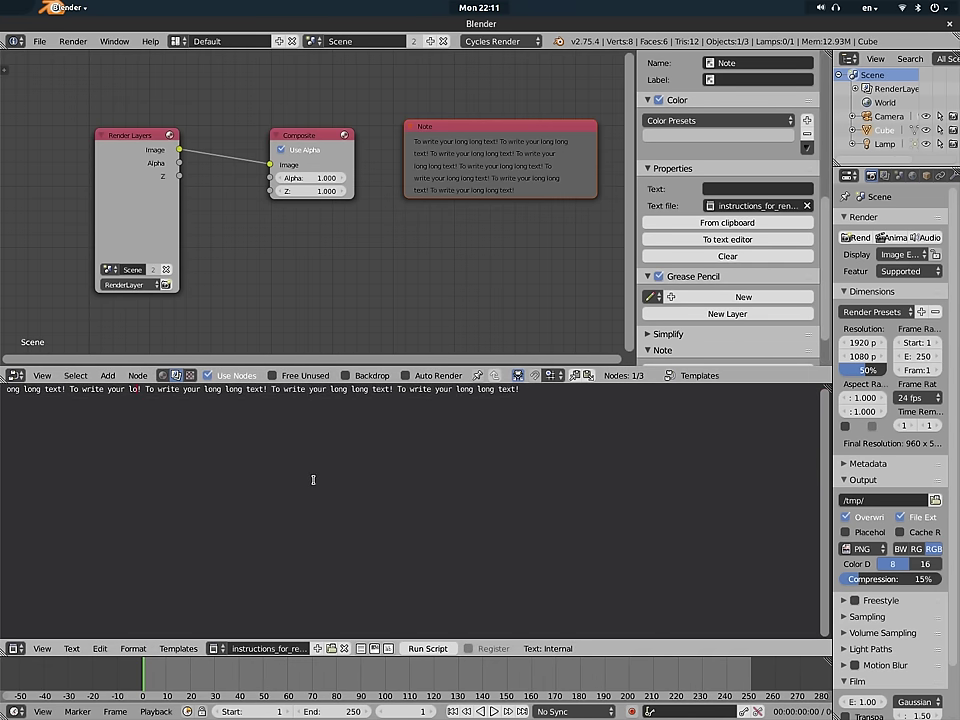
scroll(313, 480, right, 1)
scroll(313, 480, right, 2)
scroll(313, 480, right, 3)
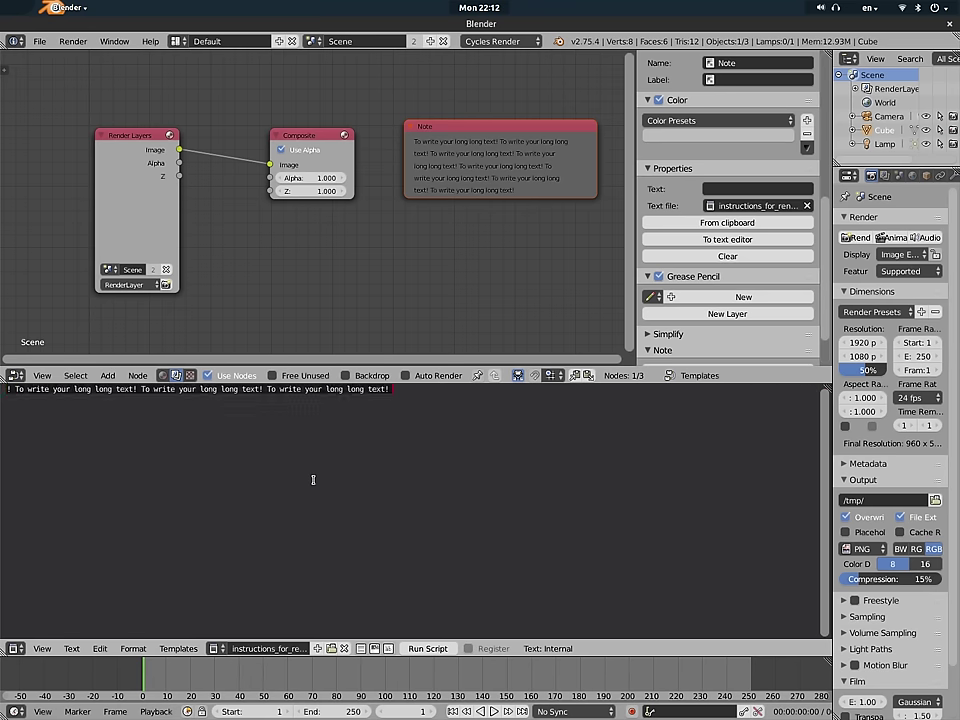
key(ctrl+a)
text(asd asd asd)
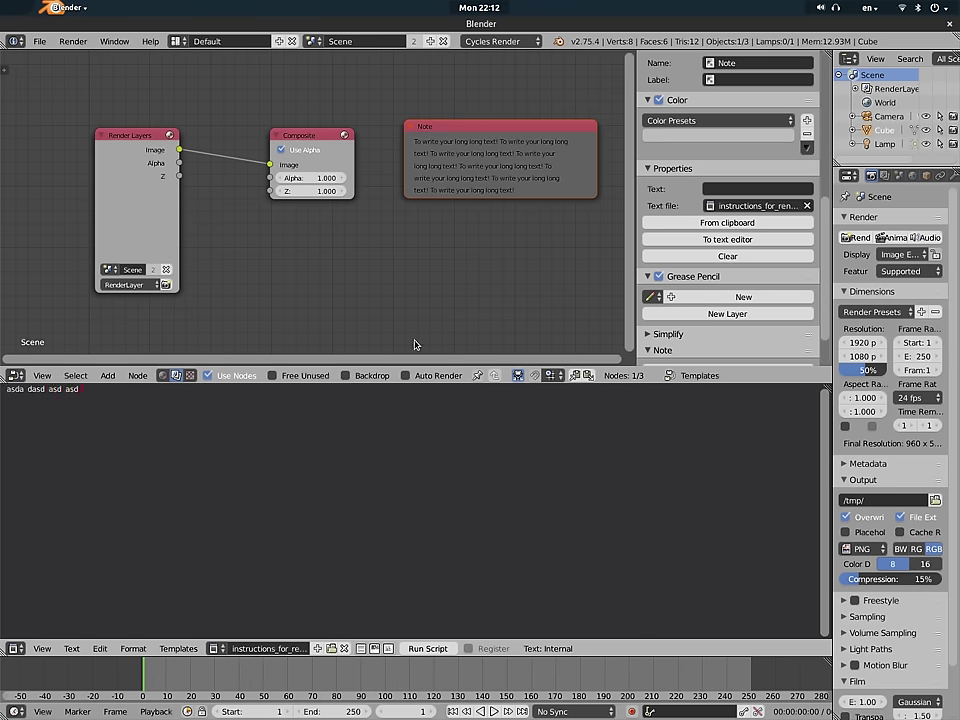
scroll(448, 191, down, 1)
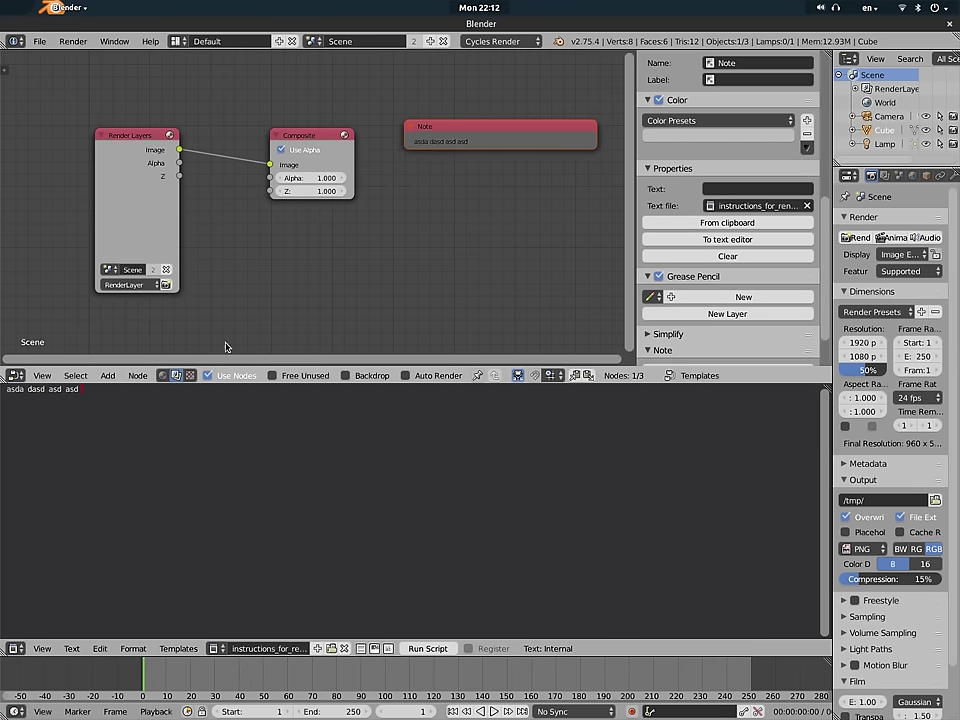
key(Home)
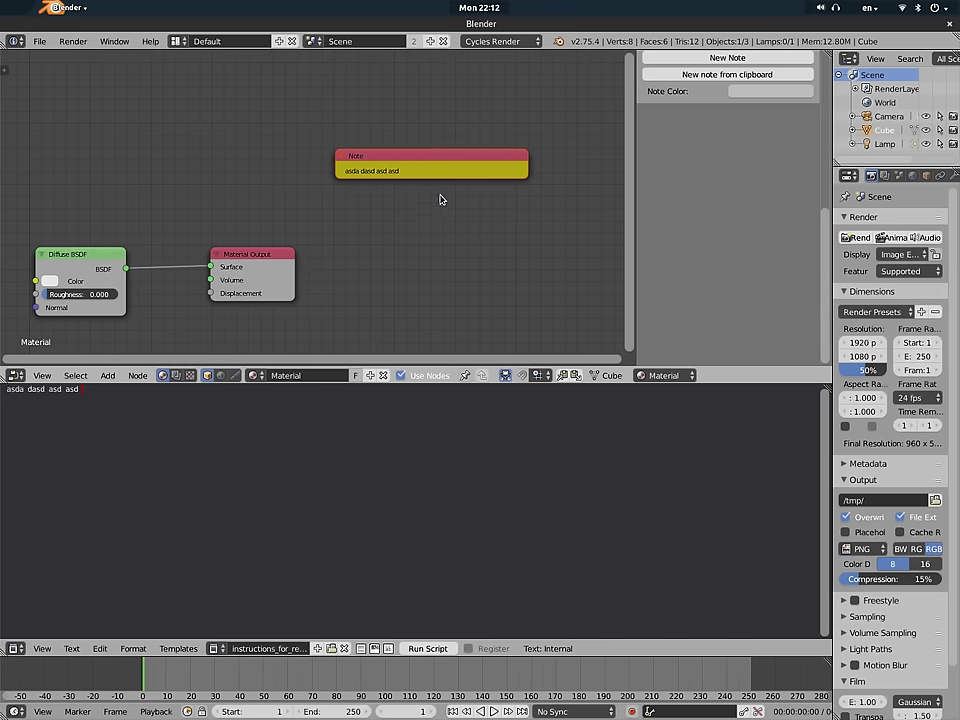
scroll(728, 200, up, 4)
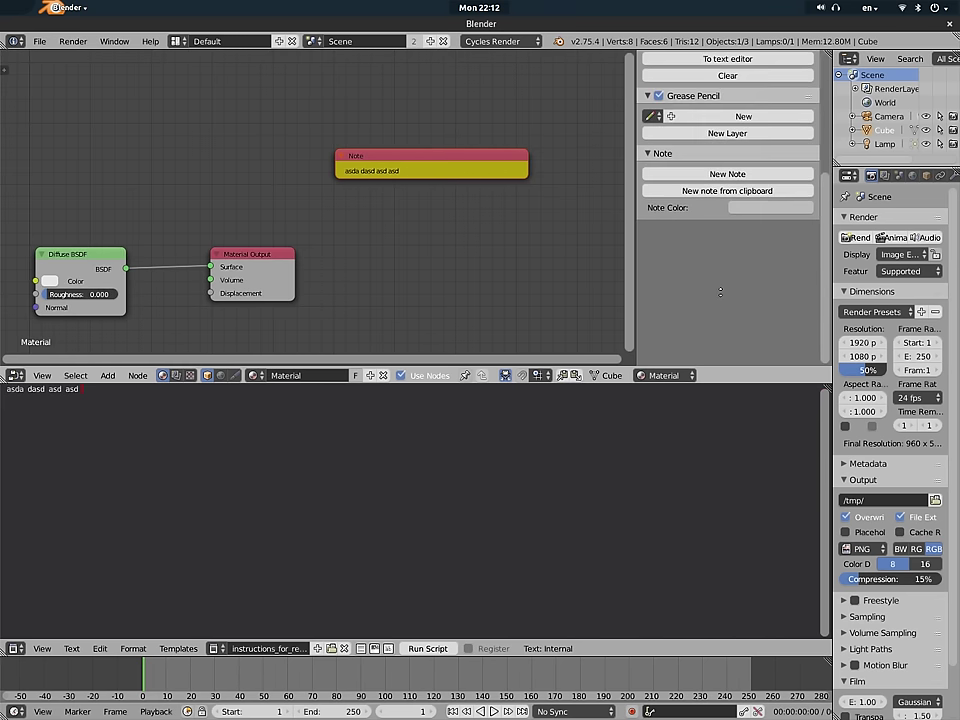
Copy the GenericNote README description paragraph from Chrome, then return to Blender.
key(ctrl+alt+Down)
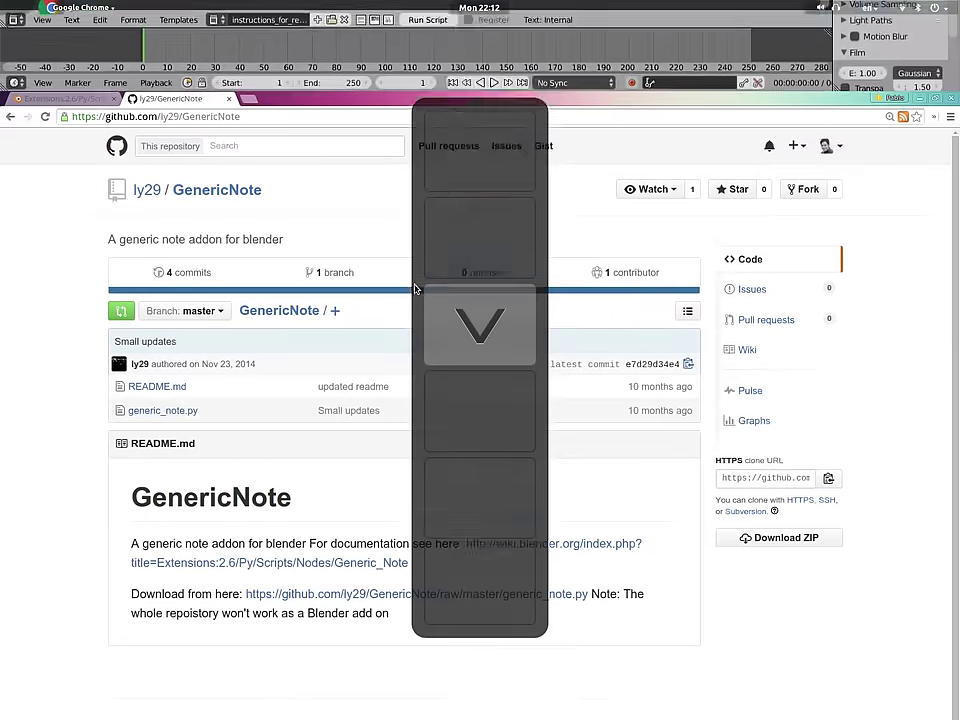
drag(432, 540, 31, 471)
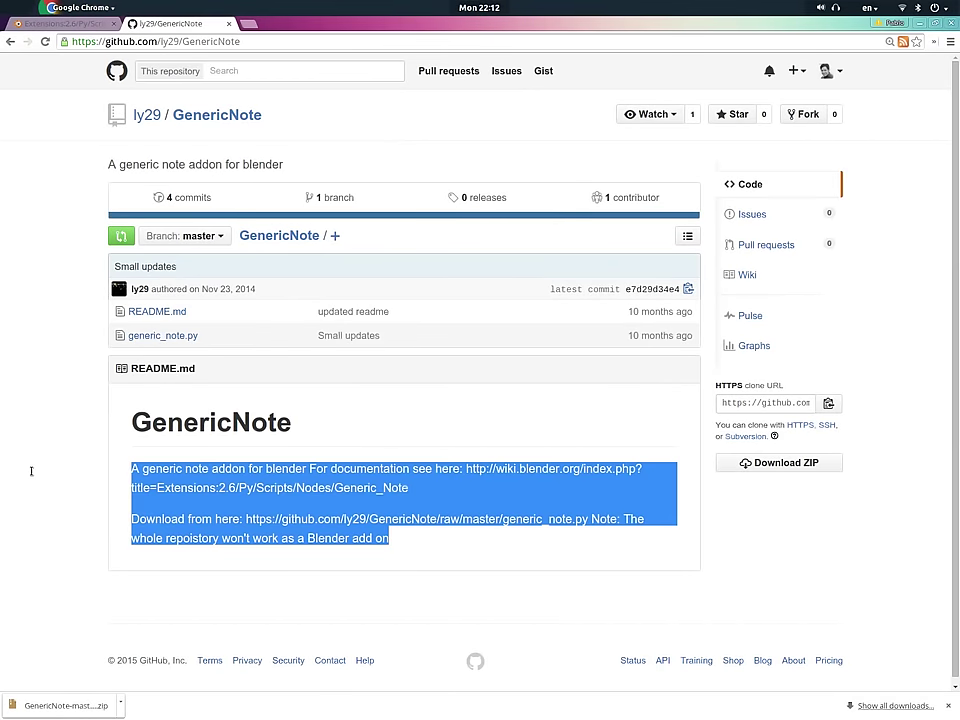
right_click(266, 481)
click(334, 485)
key(ctrl+alt+Up)
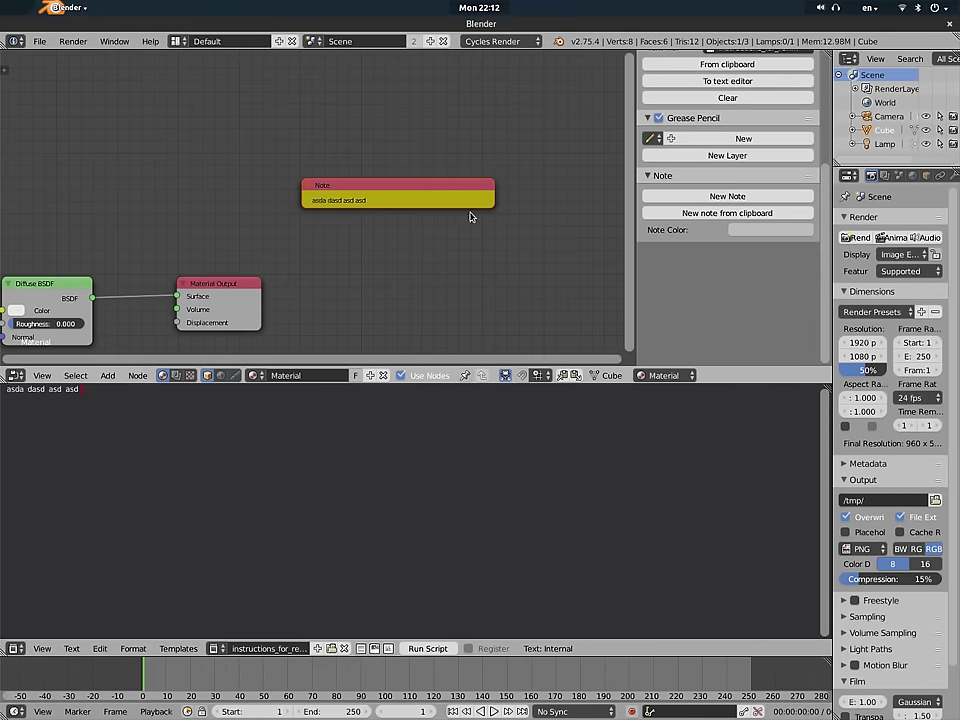
Create a second note from the clipboard's README text, placed right of the nodes.
click(670, 197)
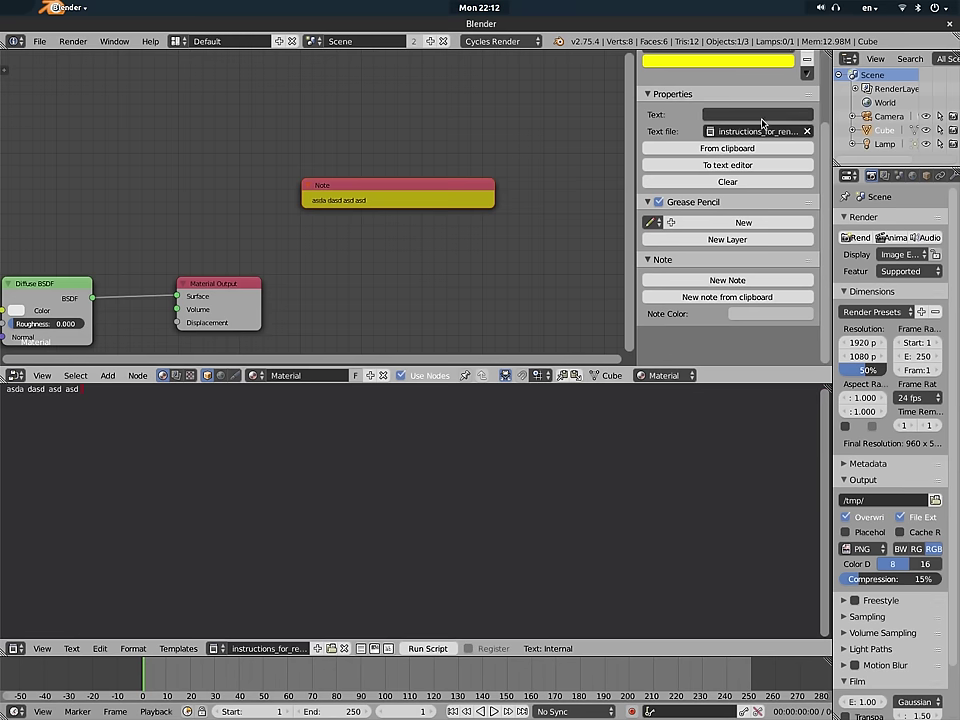
click(648, 299)
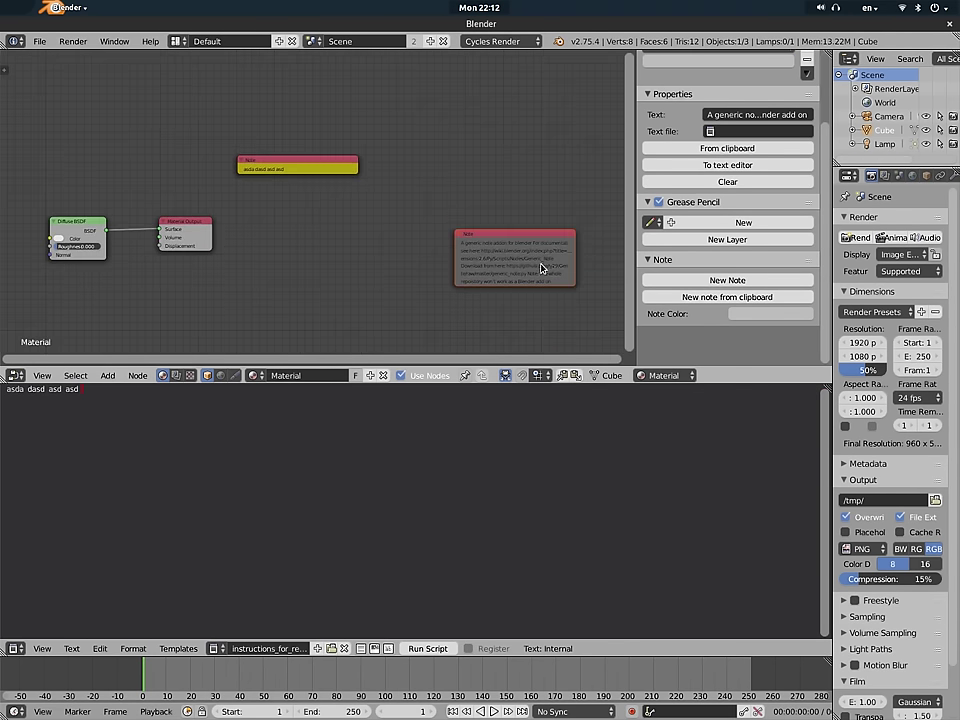
click(466, 138)
scroll(466, 138, up, 2)
scroll(466, 138, up, 2)
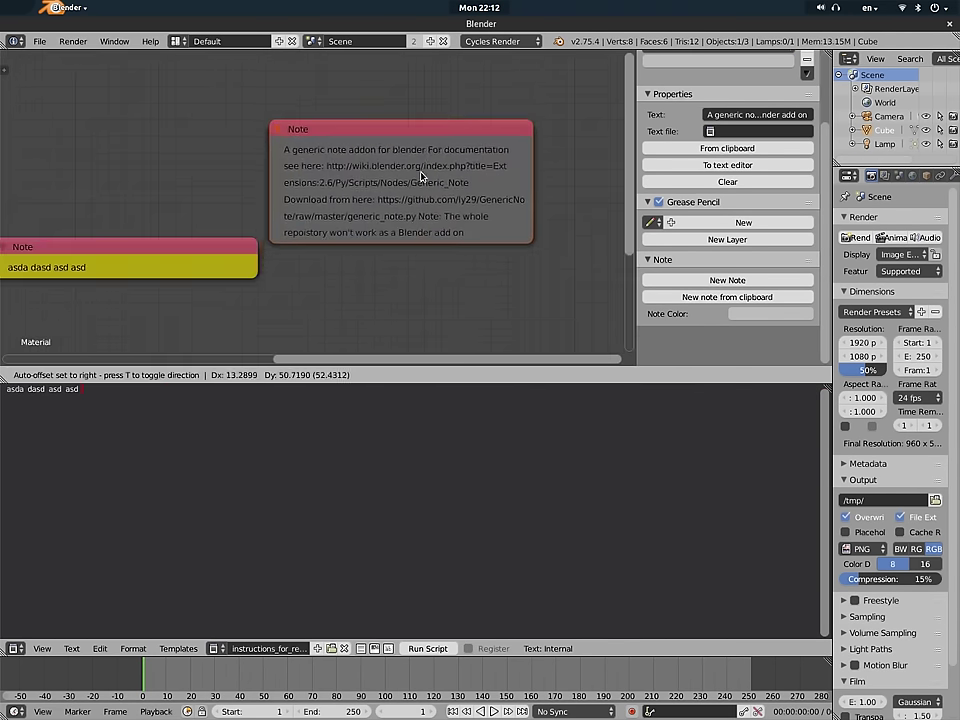
scroll(735, 197, up, 1)
Give the README note a brighter colour with its hue shifted to purple.
scroll(735, 196, up, 2)
click(715, 150)
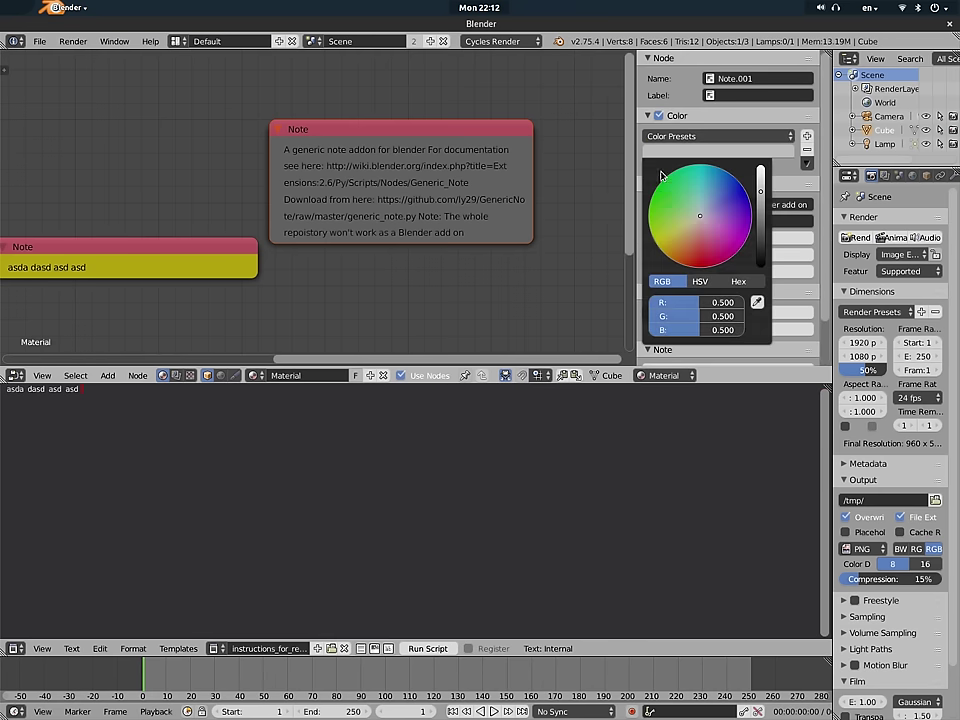
click(757, 215)
drag(757, 215, 757, 170)
drag(715, 200, 718, 226)
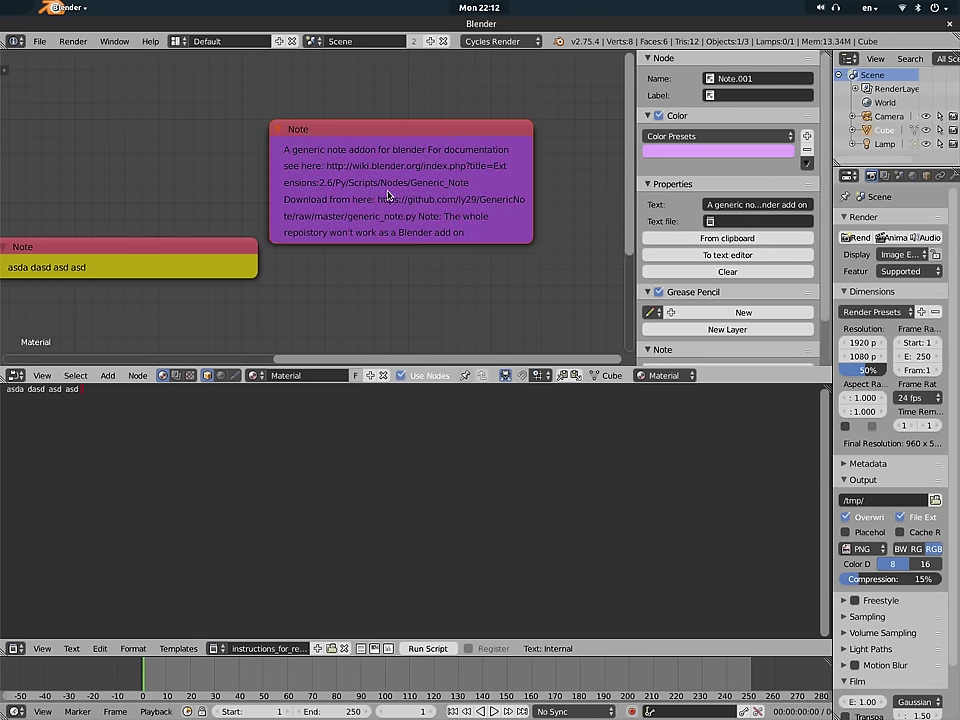
scroll(323, 262, down, 3)
middle_drag(323, 262, 369, 246)
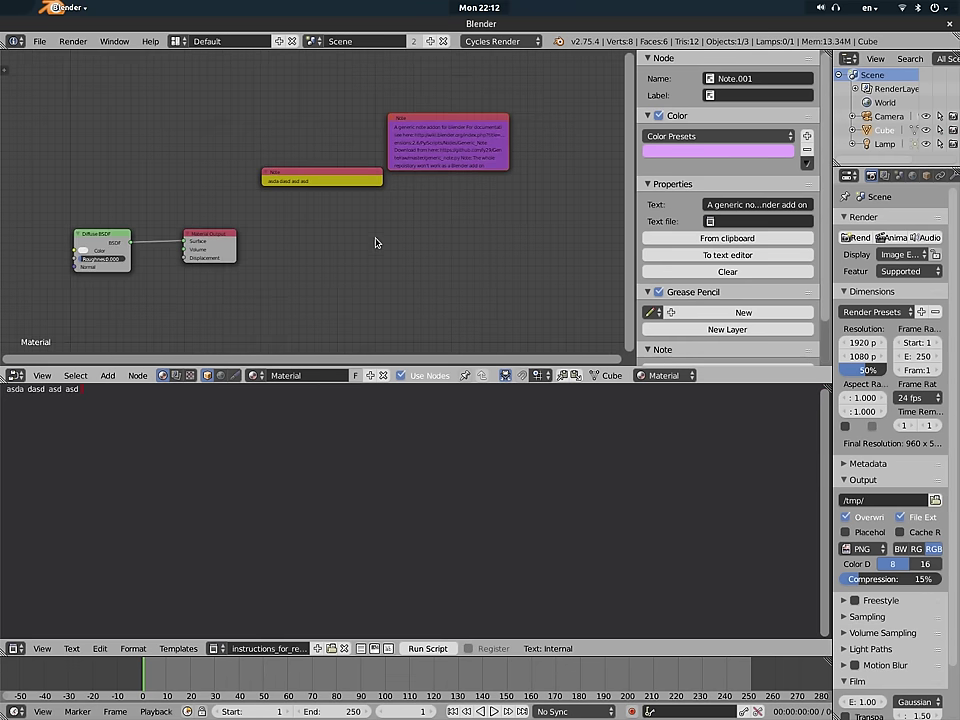
scroll(700, 233, down, 2)
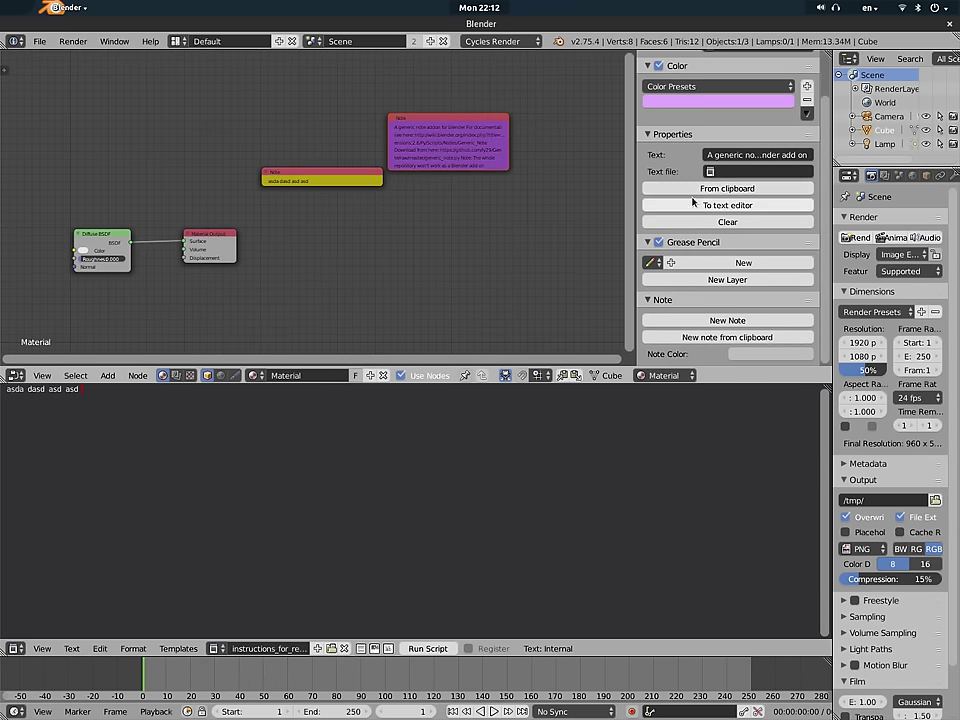
Send the purple note's README description to a new 'Generic Note Text' block and display it in the Text Editor.
click(706, 206)
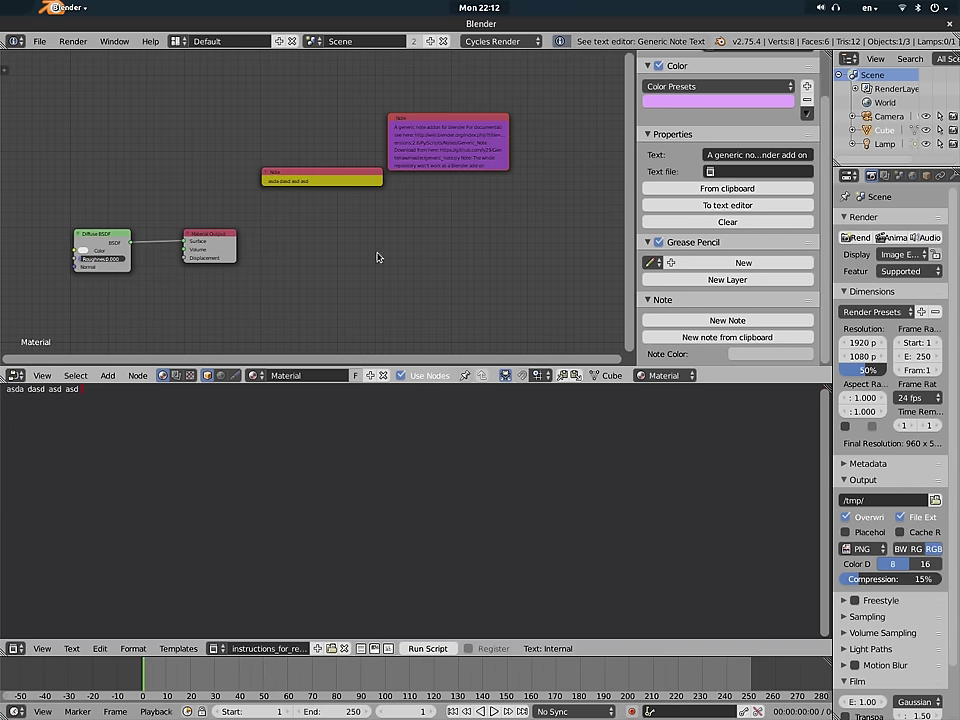
click(214, 648)
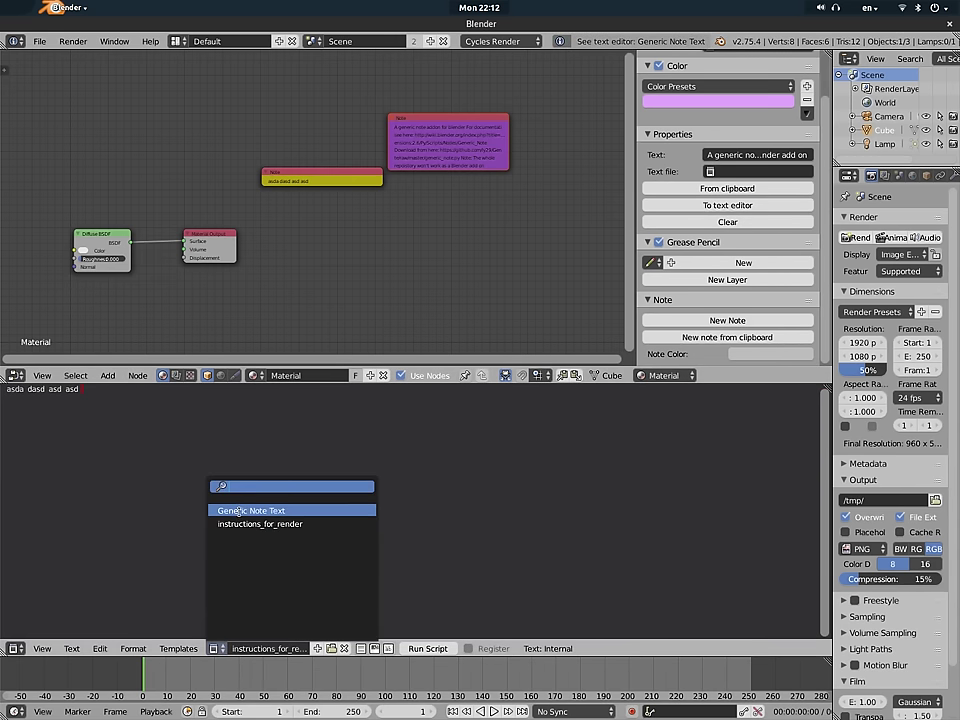
click(244, 510)
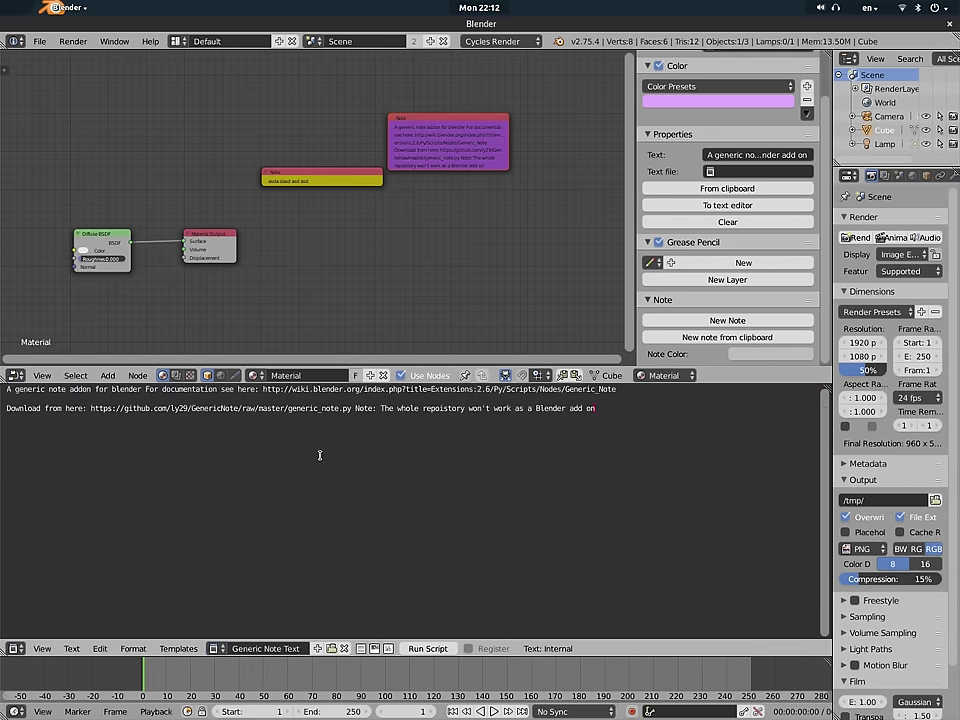